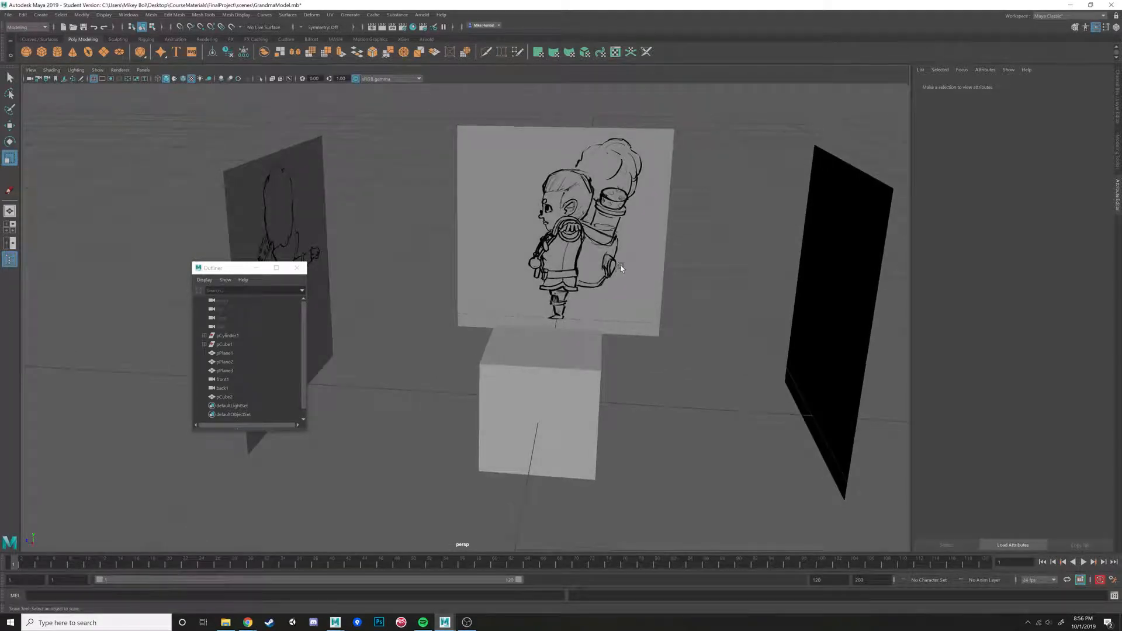
{"action": "mouse_move", "coordinate": [610, 282]}
{"action": "left_mouse_down", "text": "alt"}
{"action": "mouse_move", "coordinate": [598, 313]}
{"action": "mouse_move", "coordinate": [609, 314]}
{"action": "left_mouse_up", "text": "alt"}
{"action": "left_click", "coordinate": [9, 15]}
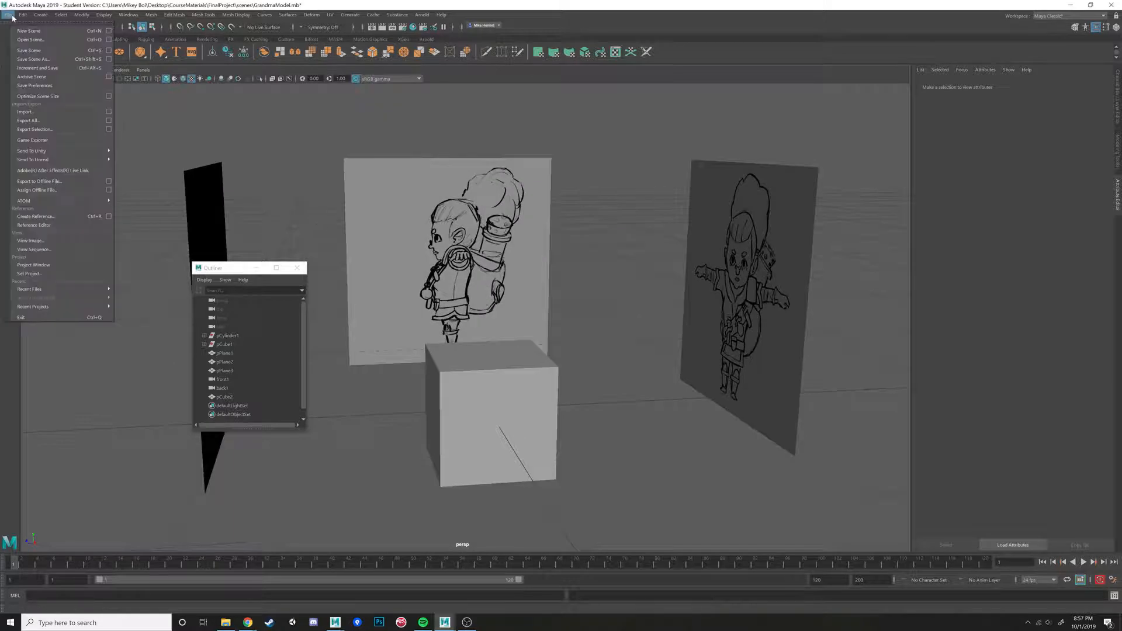
{"action": "left_click", "coordinate": [10, 16]}
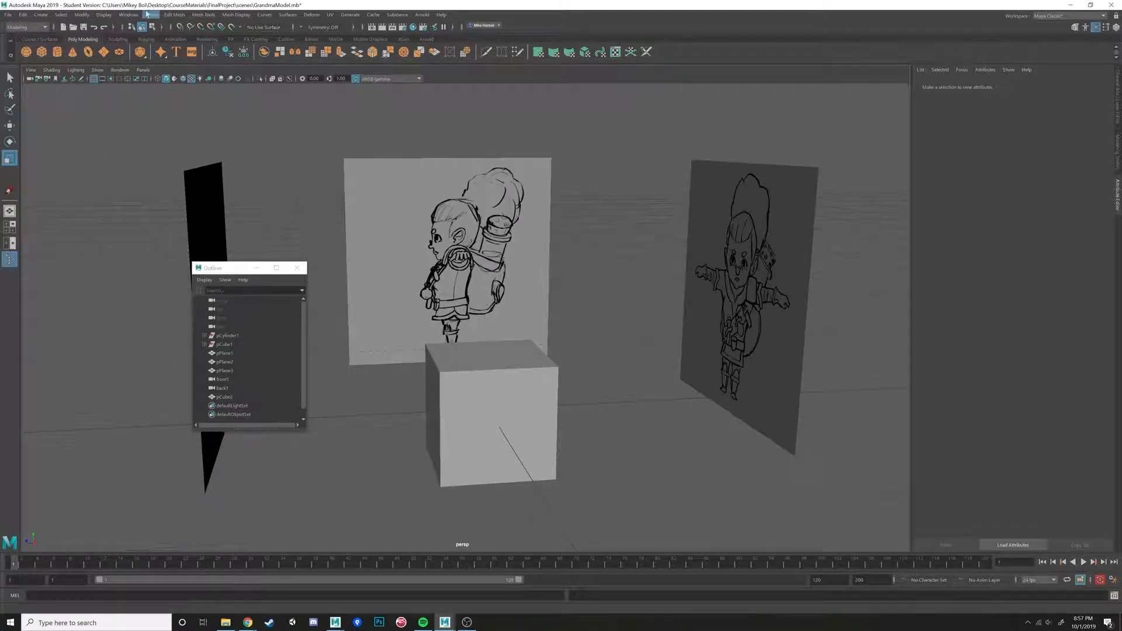
{"action": "left_click", "coordinate": [8, 15]}
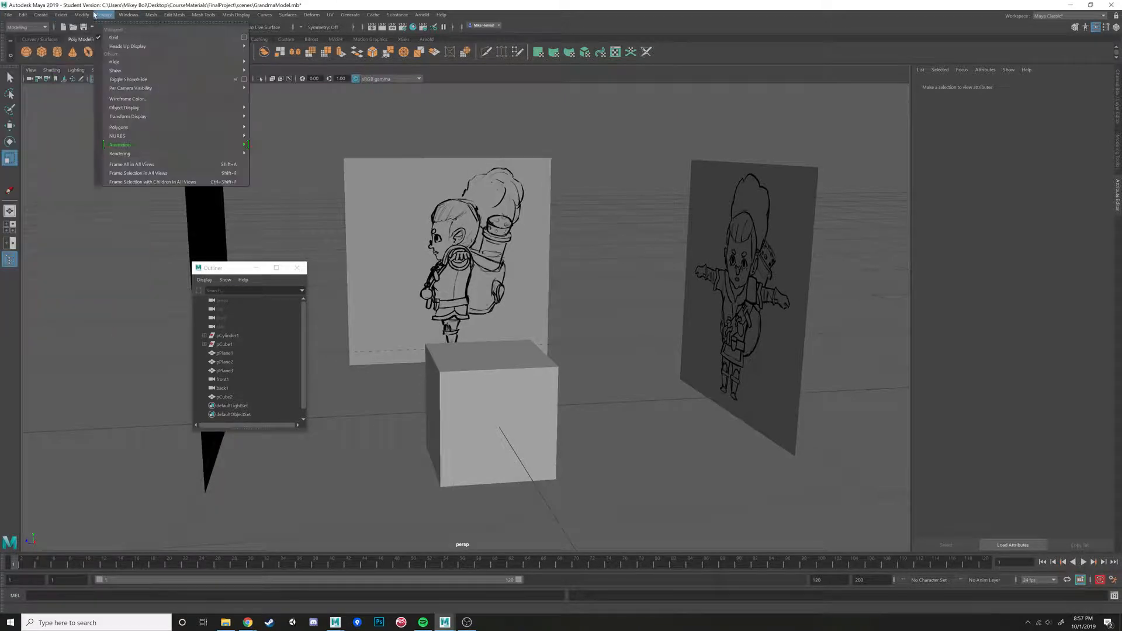
Set the current project to the FinalProject folder inside CourseMaterials.
{"action": "left_click", "coordinate": [4, 15]}
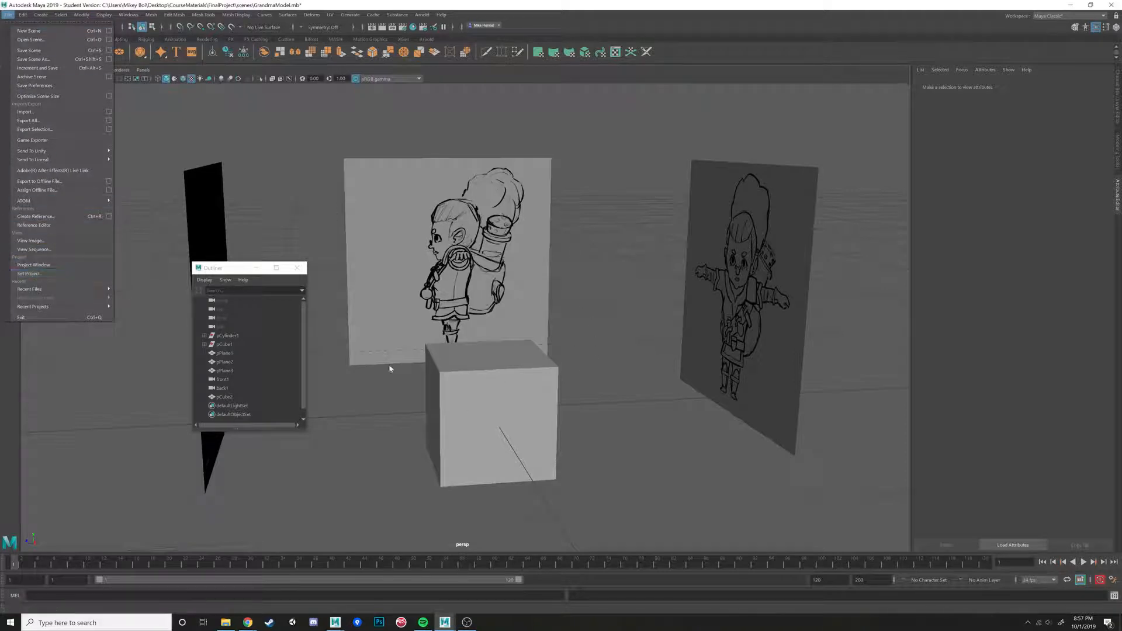
{"action": "left_click", "coordinate": [38, 275]}
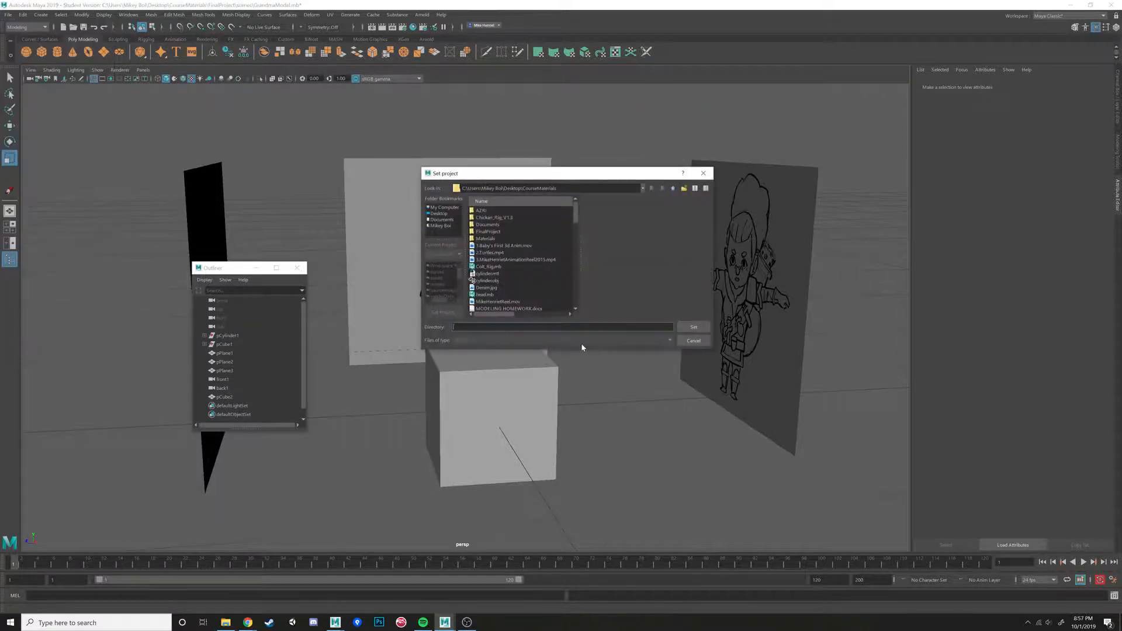
{"action": "left_click", "coordinate": [489, 232]}
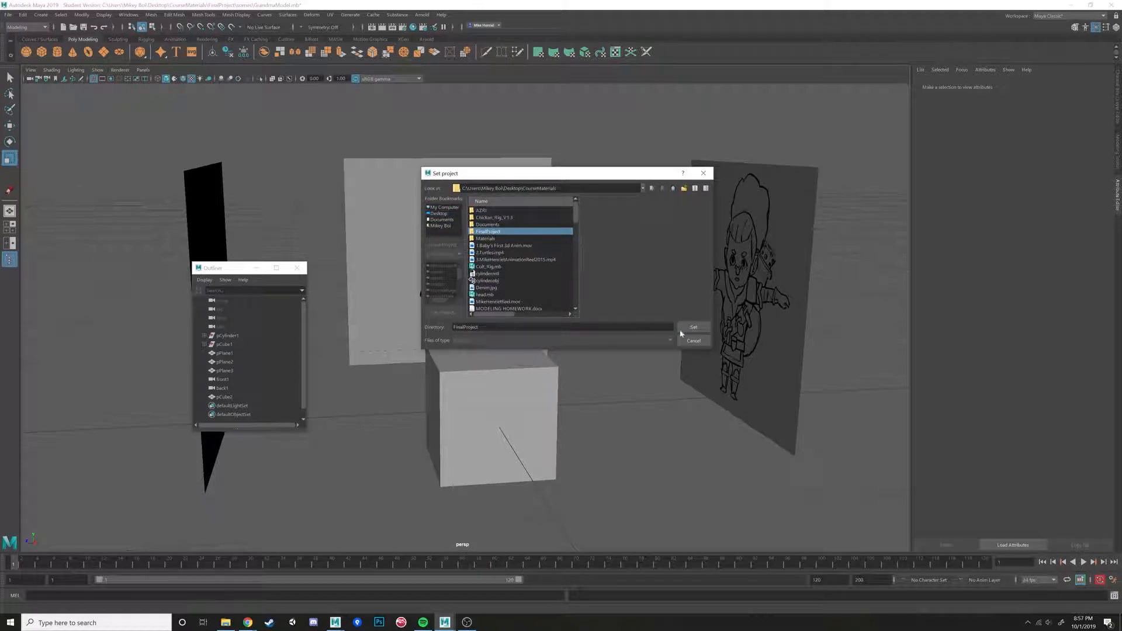
{"action": "double_click", "coordinate": [486, 232]}
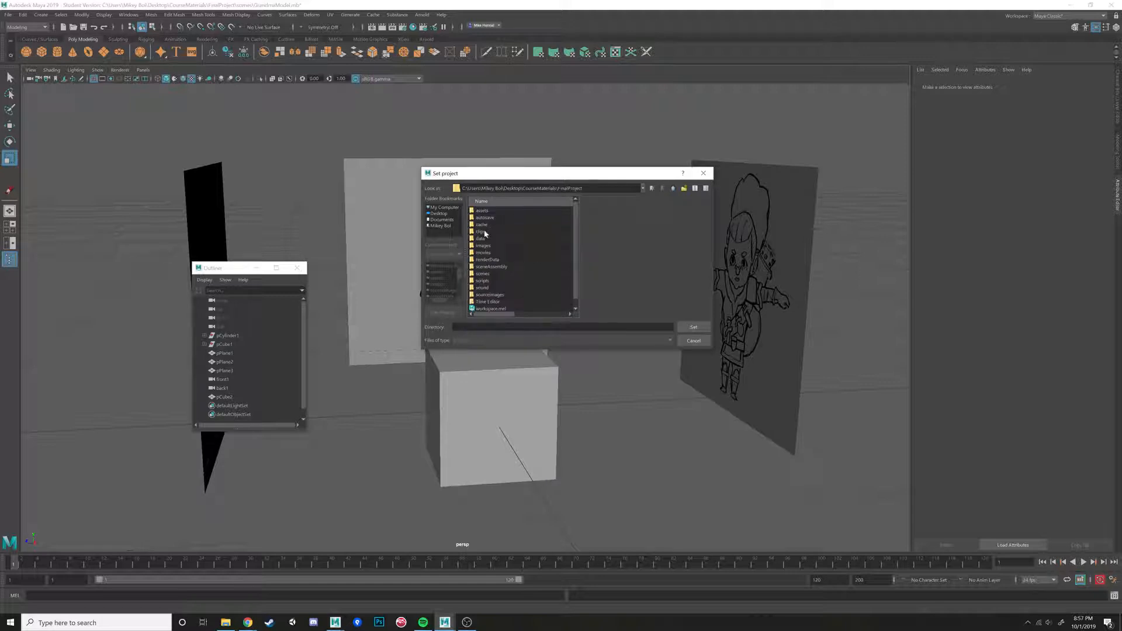
{"action": "left_click", "coordinate": [673, 188]}
{"action": "left_click", "coordinate": [487, 231]}
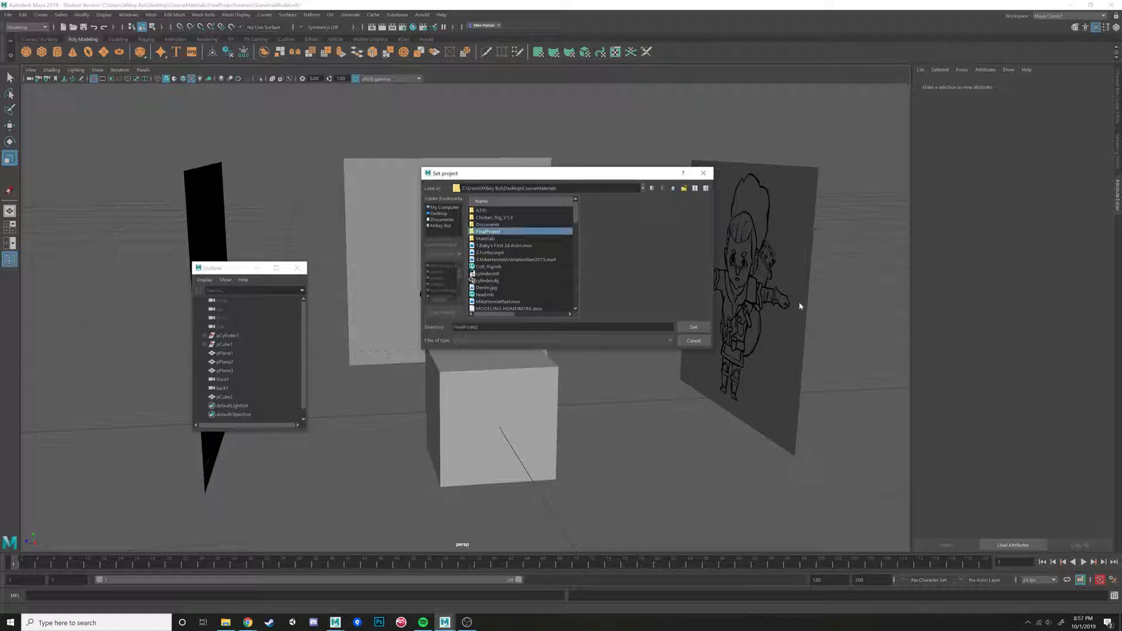
{"action": "double_click", "coordinate": [505, 232]}
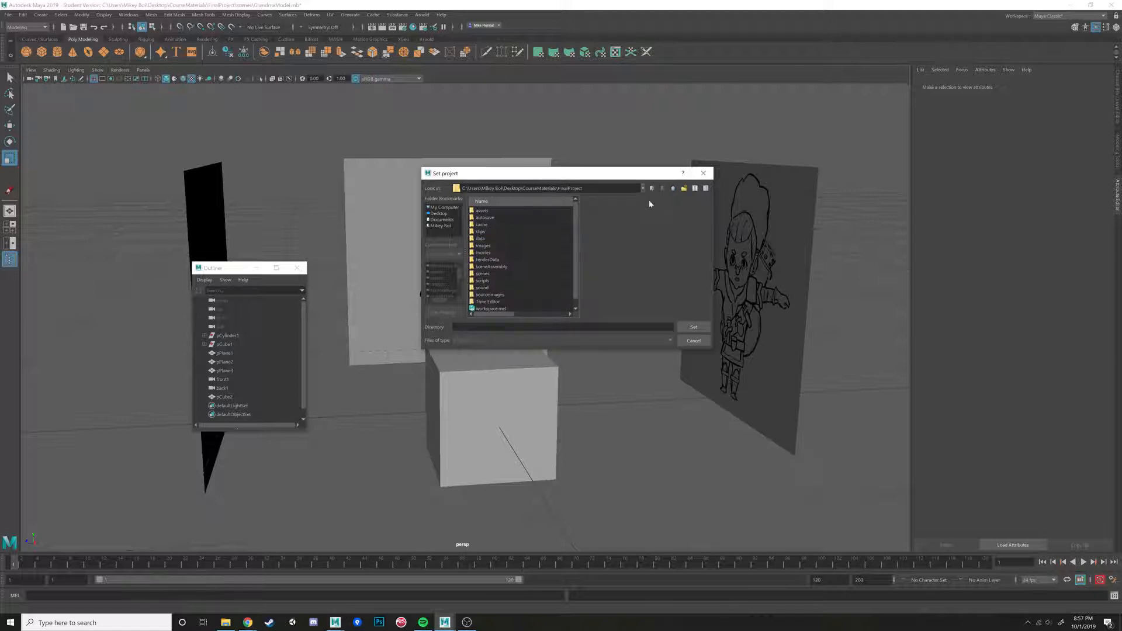
{"action": "left_click", "coordinate": [674, 188]}
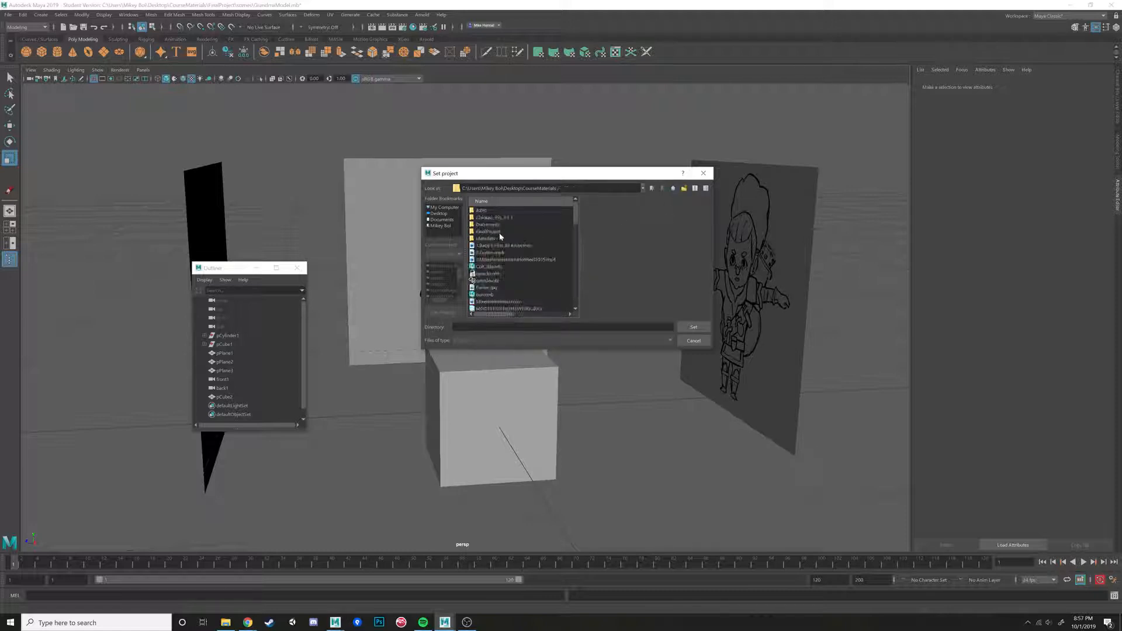
{"action": "left_click", "coordinate": [491, 233]}
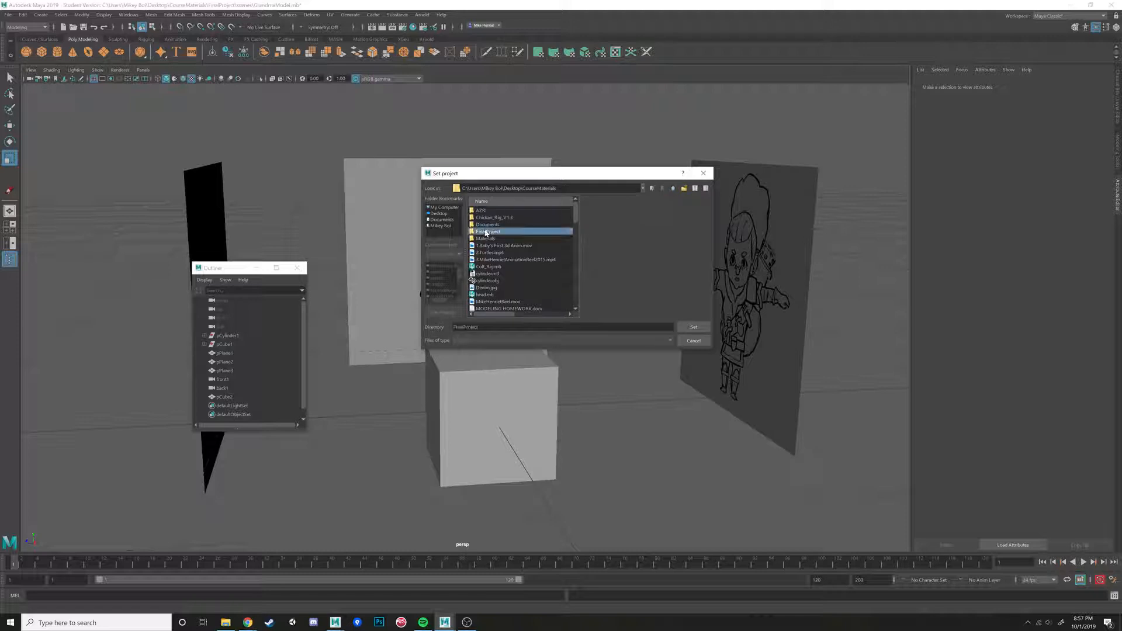
{"action": "left_click", "coordinate": [692, 328]}
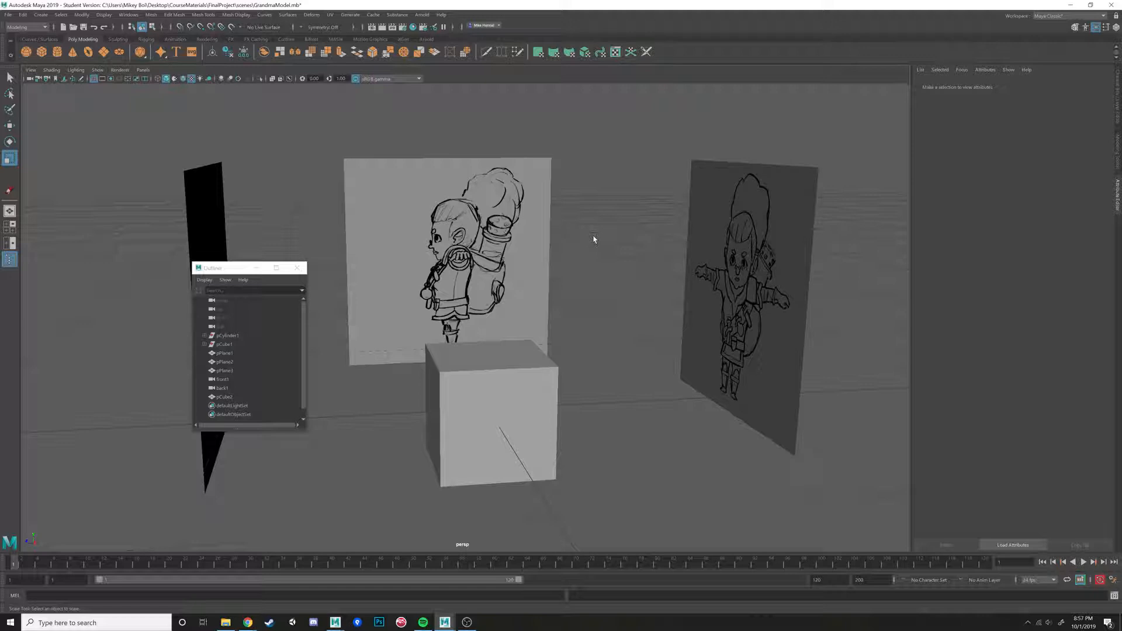
Select the front-view reference plane and open the file texture connected to its material's color.
{"action": "left_click_drag", "start_coordinate": [573, 256], "coordinate": [531, 259], "text": "alt"}
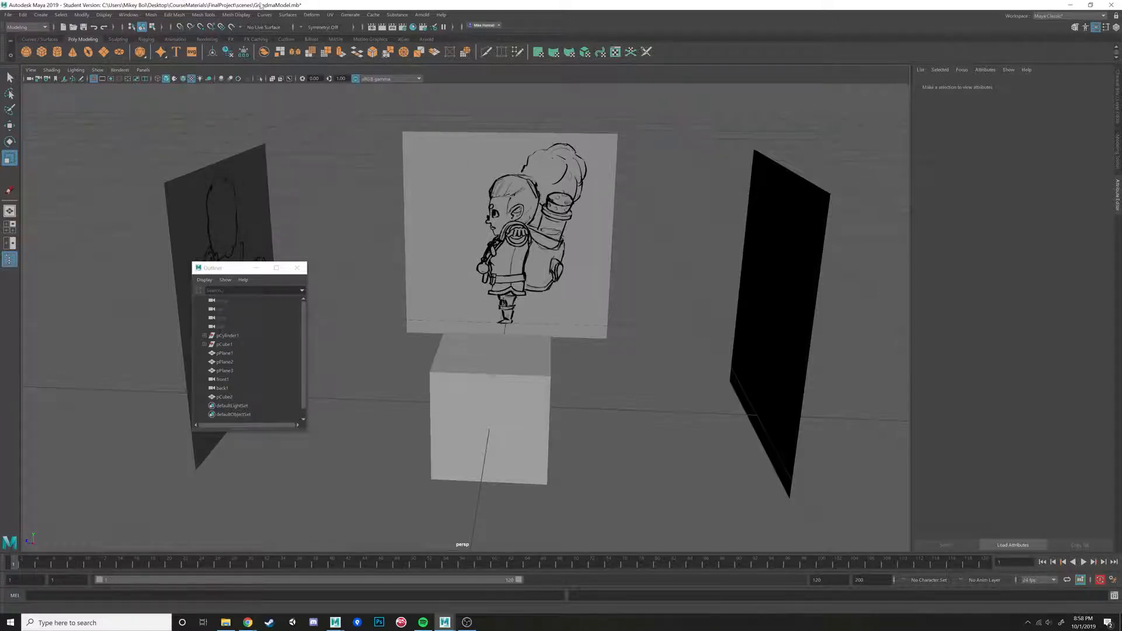
{"action": "left_click_drag", "start_coordinate": [424, 197], "coordinate": [661, 228], "text": "alt"}
{"action": "left_click", "coordinate": [695, 235]}
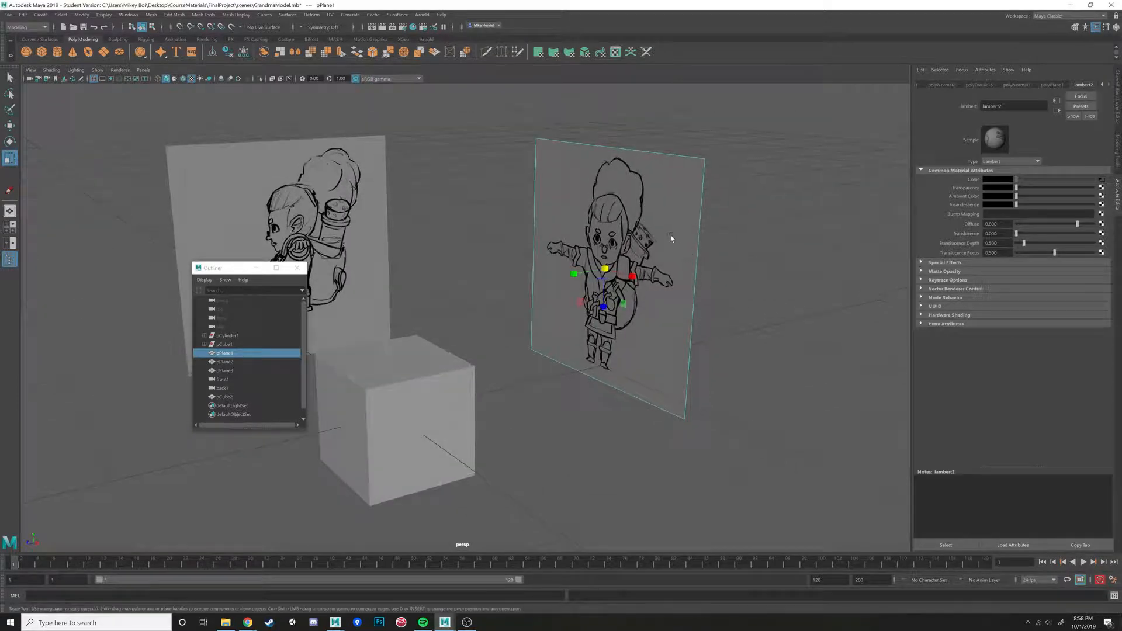
{"action": "right_click", "coordinate": [660, 228]}
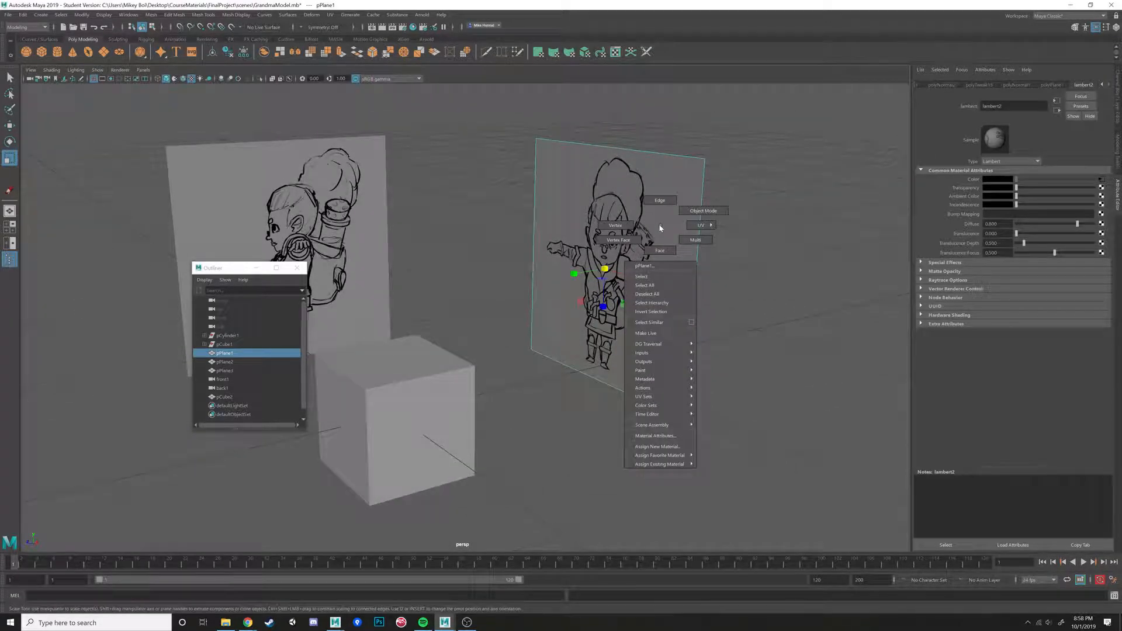
{"action": "left_click", "coordinate": [1101, 180]}
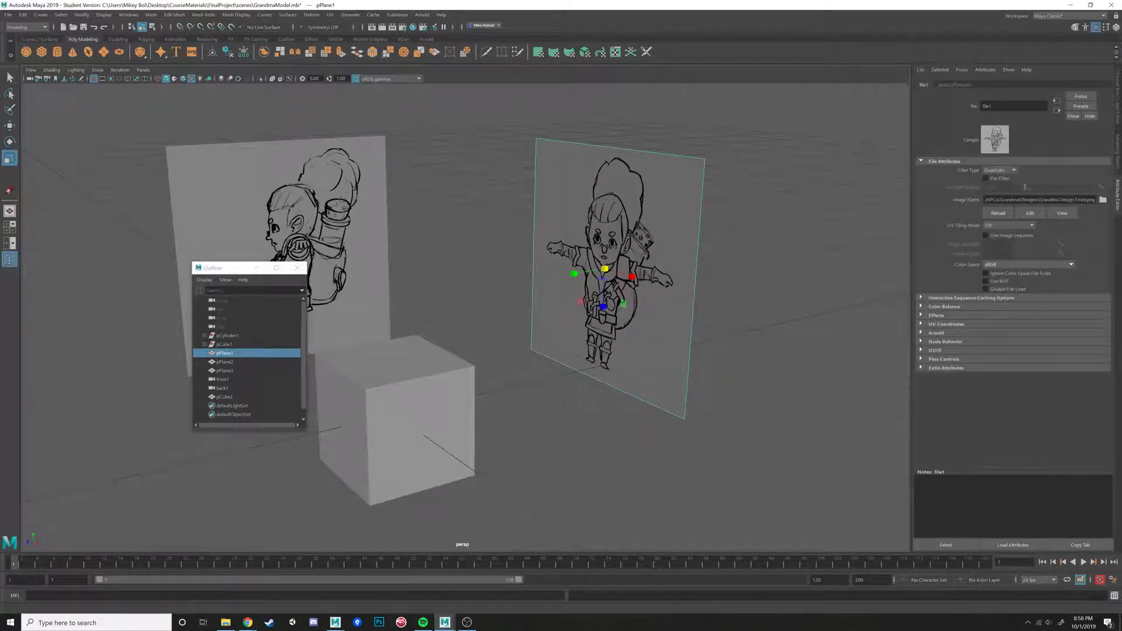
Examine the full image file path of the front-view texture from beginning to end.
{"action": "left_click_drag", "start_coordinate": [1095, 200], "coordinate": [985, 199]}
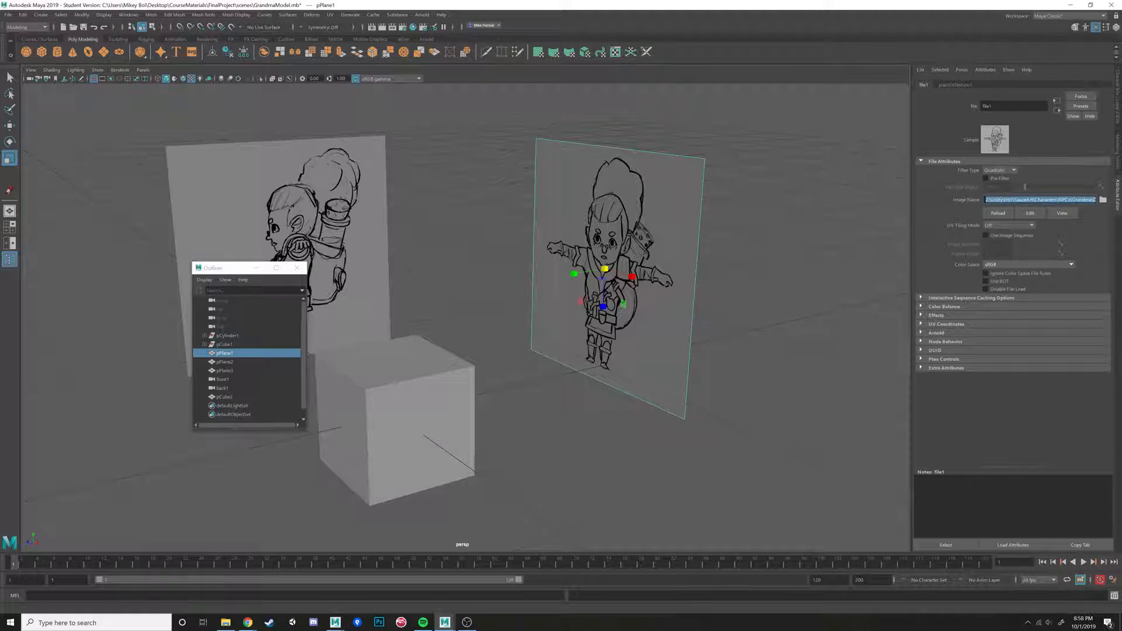
{"action": "left_click", "coordinate": [987, 199]}
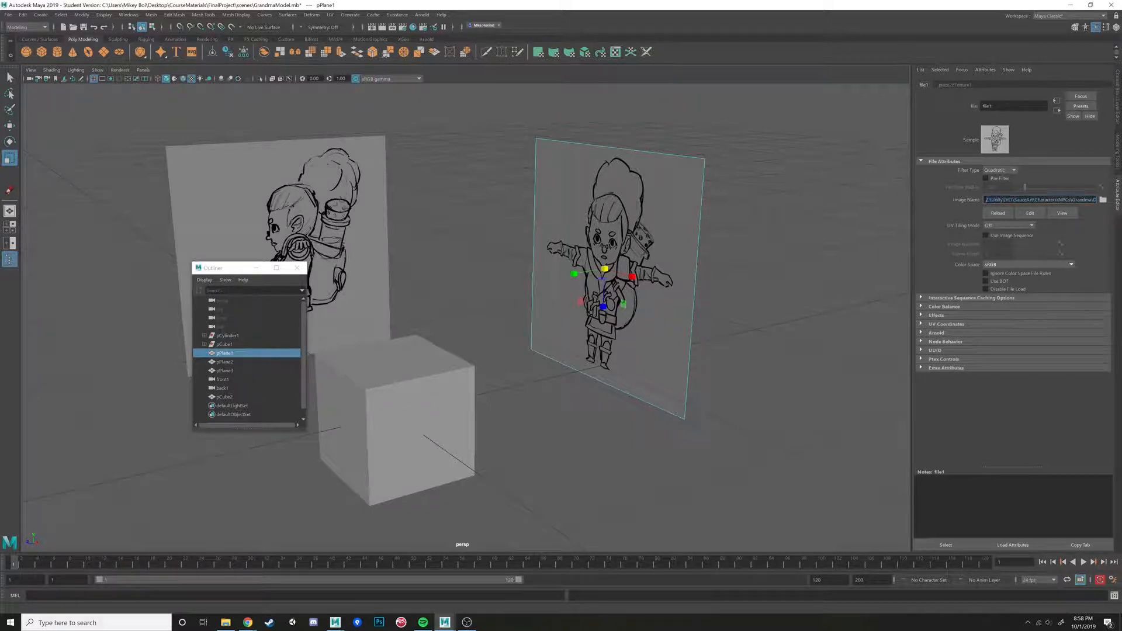
{"action": "left_click_drag", "start_coordinate": [1033, 200], "coordinate": [985, 200]}
{"action": "left_click", "coordinate": [1095, 200]}
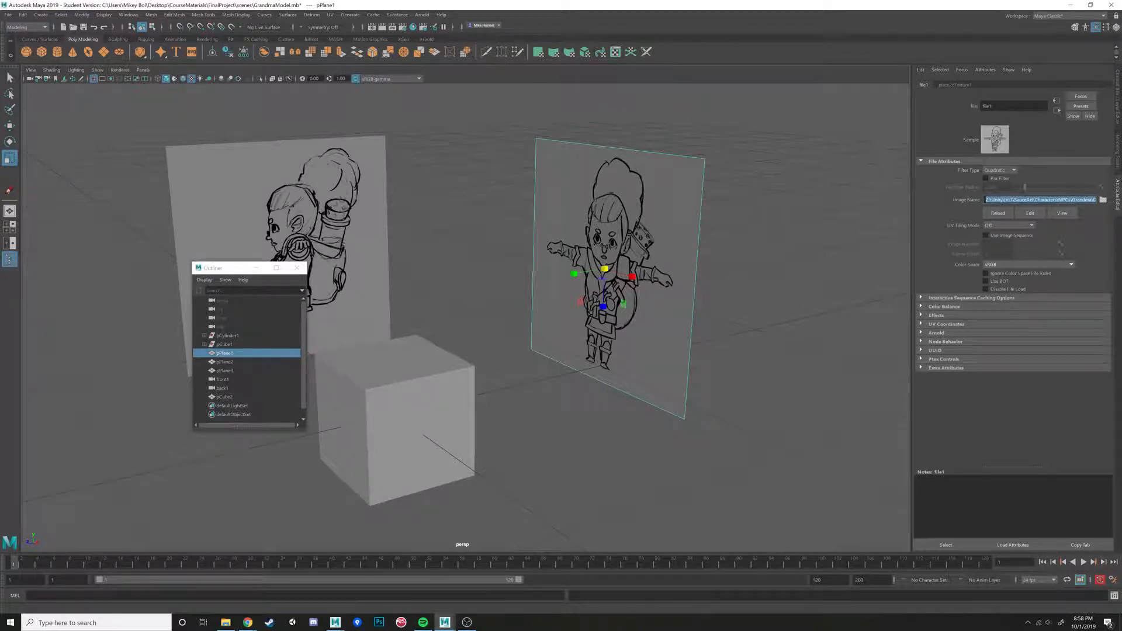
{"action": "left_click", "coordinate": [991, 200]}
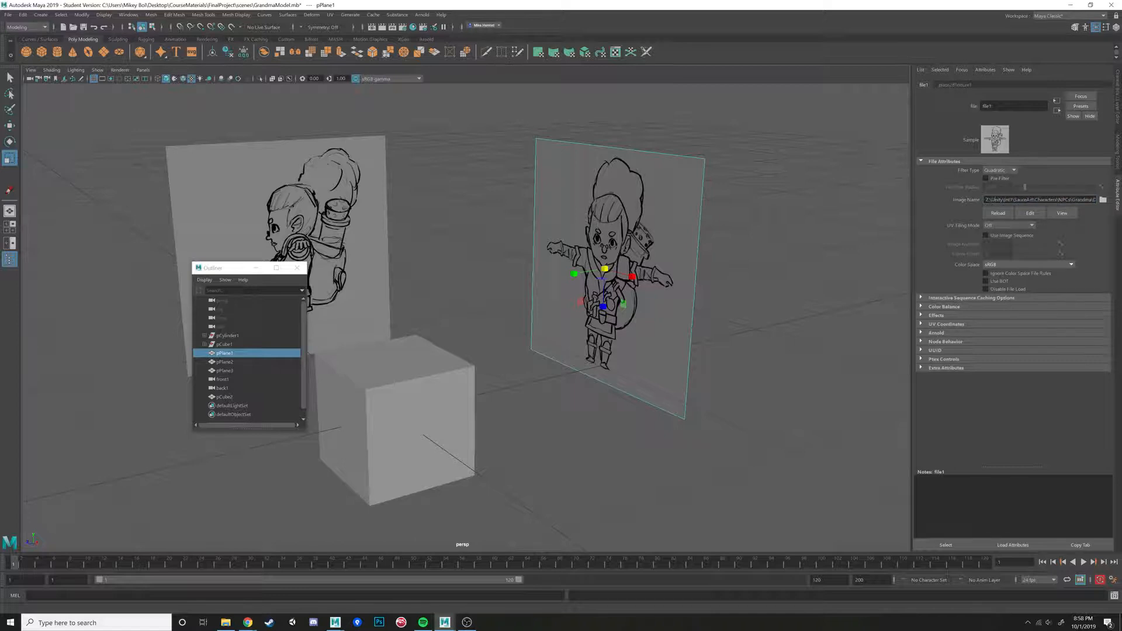
{"action": "left_click_drag", "start_coordinate": [986, 199], "coordinate": [1099, 200]}
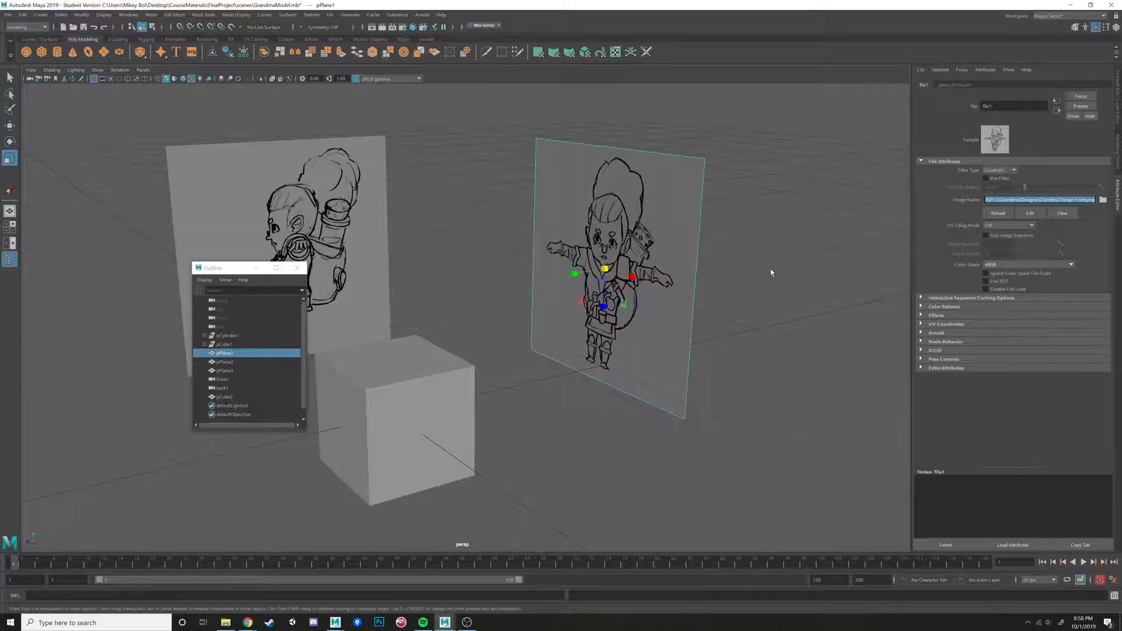
Switch to File Explorer and open Unity\Int1\SauceArt\Characters\NPCs\Grandma\Designs on the Z: drive.
{"action": "left_click", "coordinate": [226, 622]}
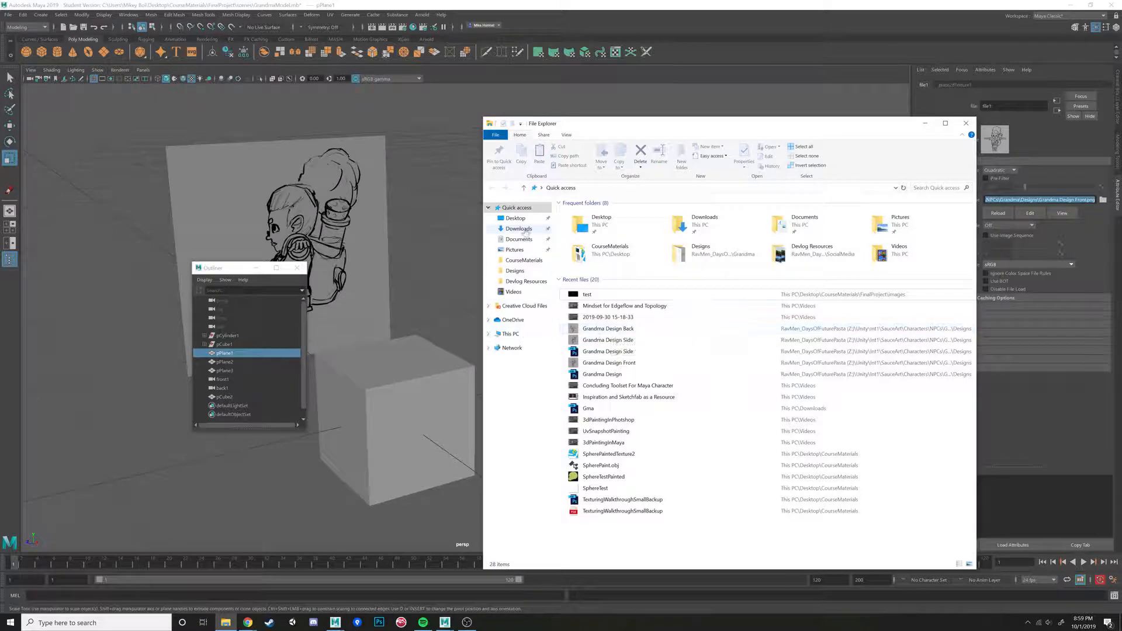
{"action": "left_click", "coordinate": [509, 222]}
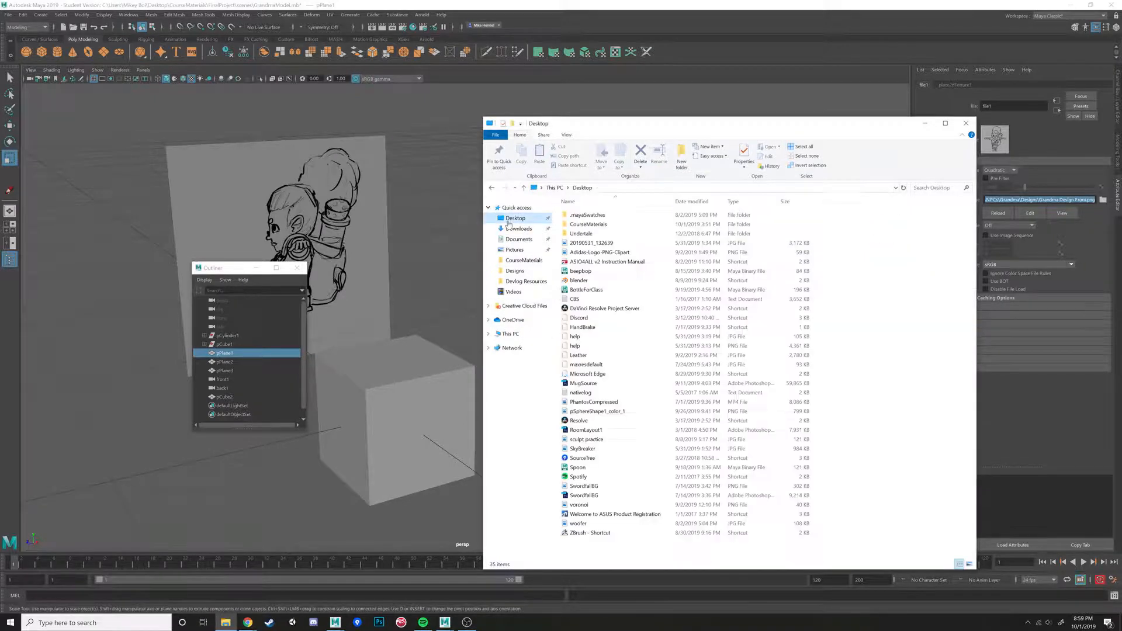
{"action": "left_click", "coordinate": [510, 334]}
{"action": "double_click", "coordinate": [725, 303]}
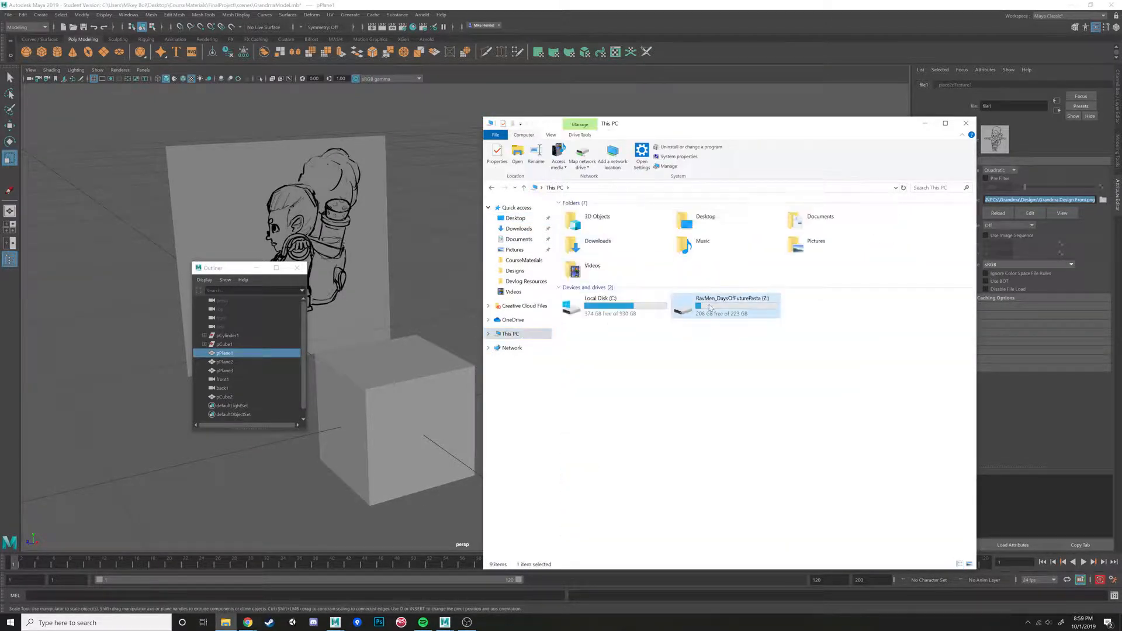
{"action": "double_click", "coordinate": [586, 224]}
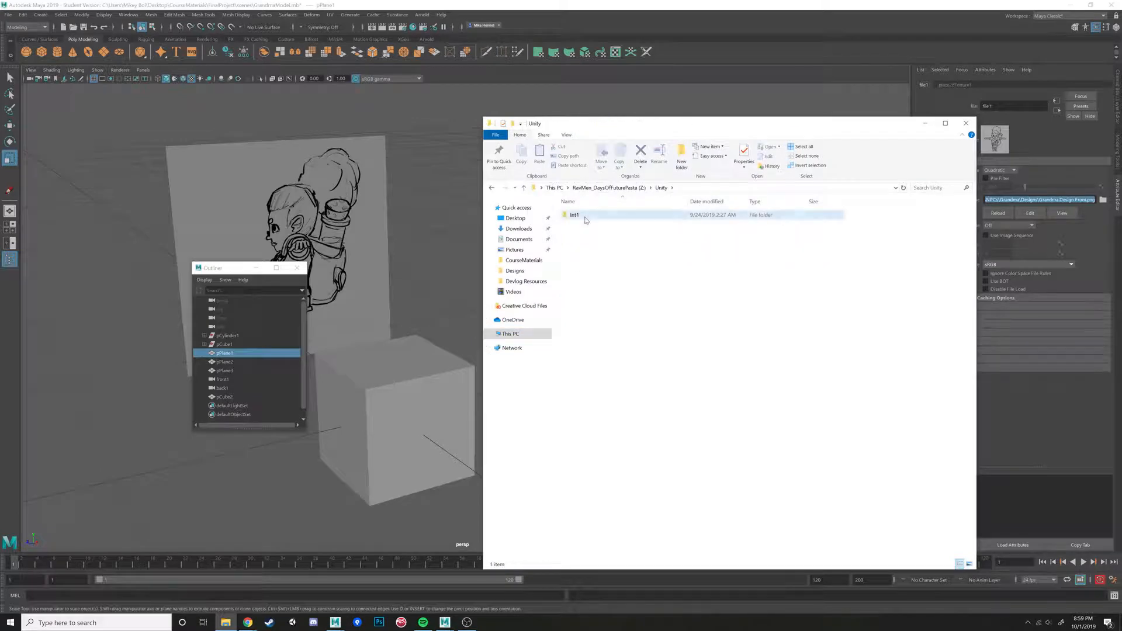
{"action": "double_click", "coordinate": [576, 214]}
{"action": "double_click", "coordinate": [585, 262]}
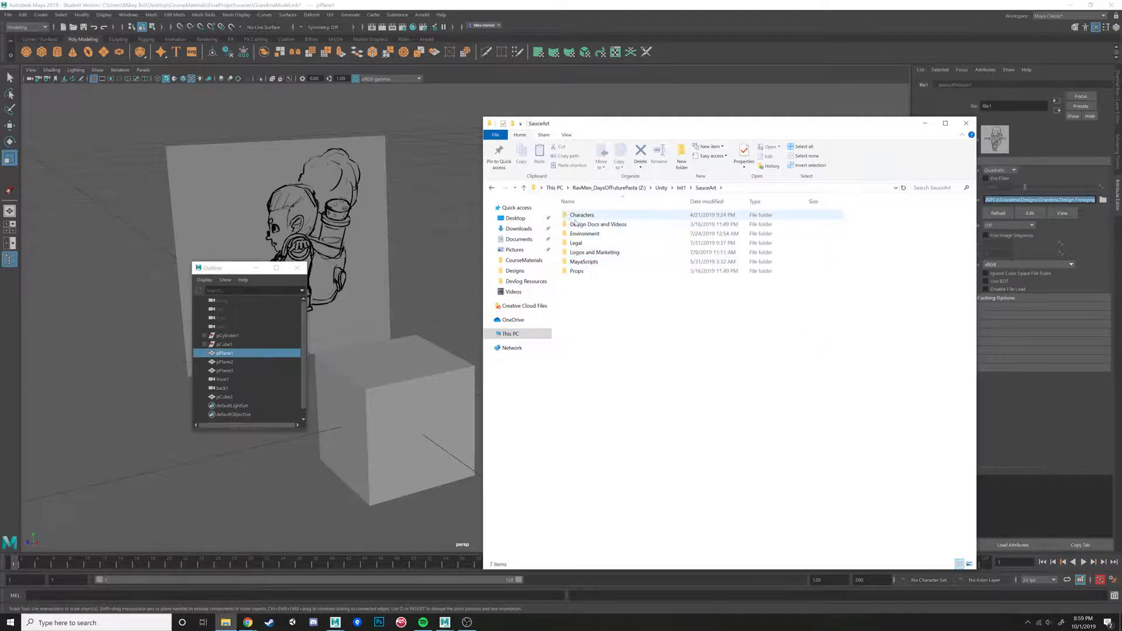
{"action": "double_click", "coordinate": [582, 215]}
{"action": "double_click", "coordinate": [576, 242]}
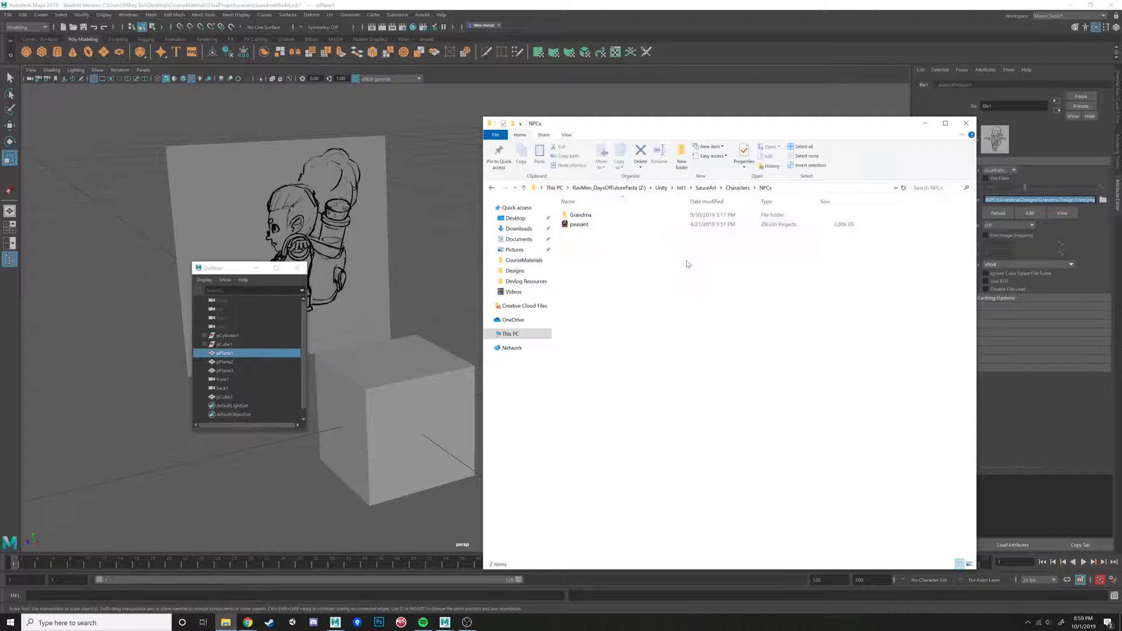
{"action": "double_click", "coordinate": [573, 224]}
{"action": "left_click", "coordinate": [571, 218]}
{"action": "double_click", "coordinate": [570, 216]}
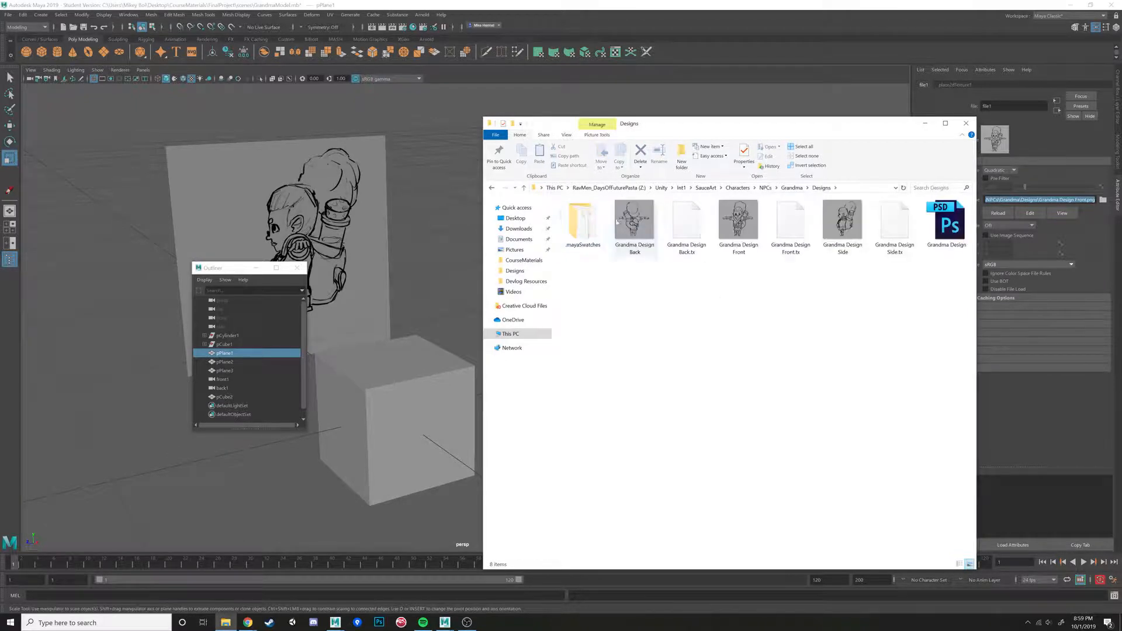
Copy the Grandma Design Back, Grandma Design Front and Grandma Design Side PNG images.
{"action": "left_click", "coordinate": [628, 222]}
{"action": "left_click", "coordinate": [749, 226], "text": "ctrl"}
{"action": "left_click", "coordinate": [842, 222], "text": "ctrl"}
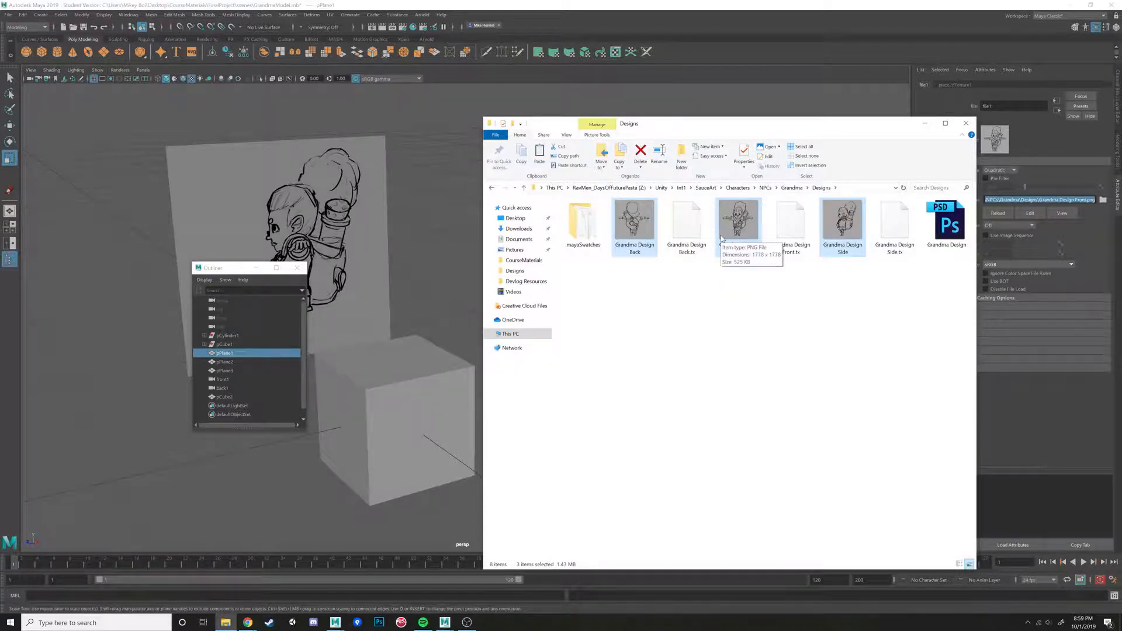
Paste the copied design images into the sourceimages folder of CourseMaterials\FinalProject on the Desktop.
{"action": "left_click", "coordinate": [512, 220]}
{"action": "left_click", "coordinate": [582, 226]}
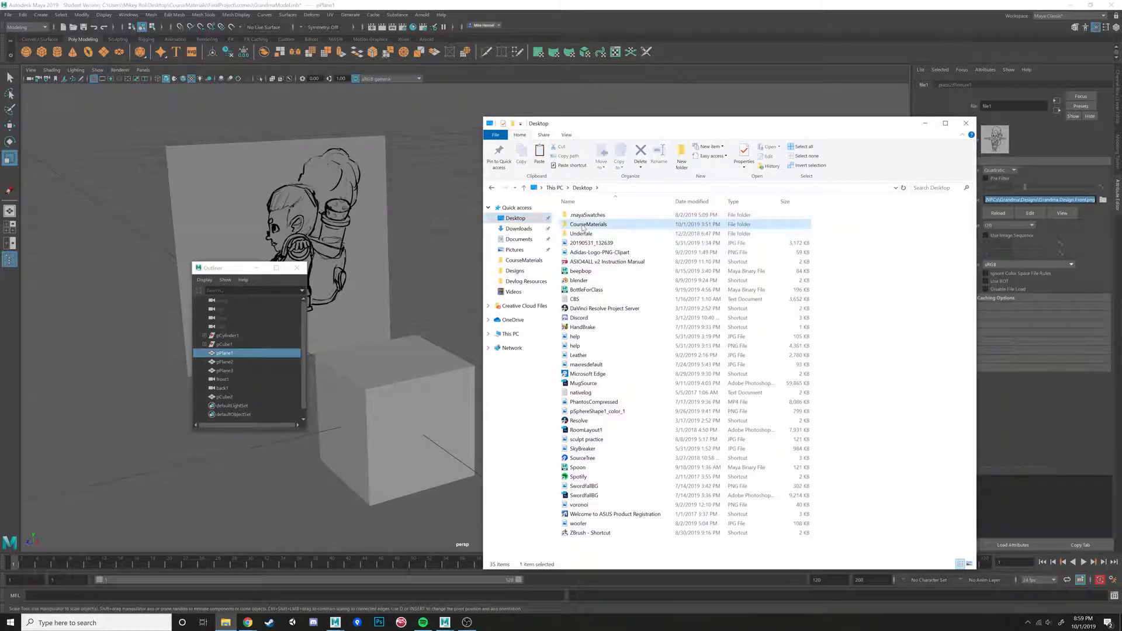
{"action": "double_click", "coordinate": [582, 227]}
{"action": "double_click", "coordinate": [584, 242]}
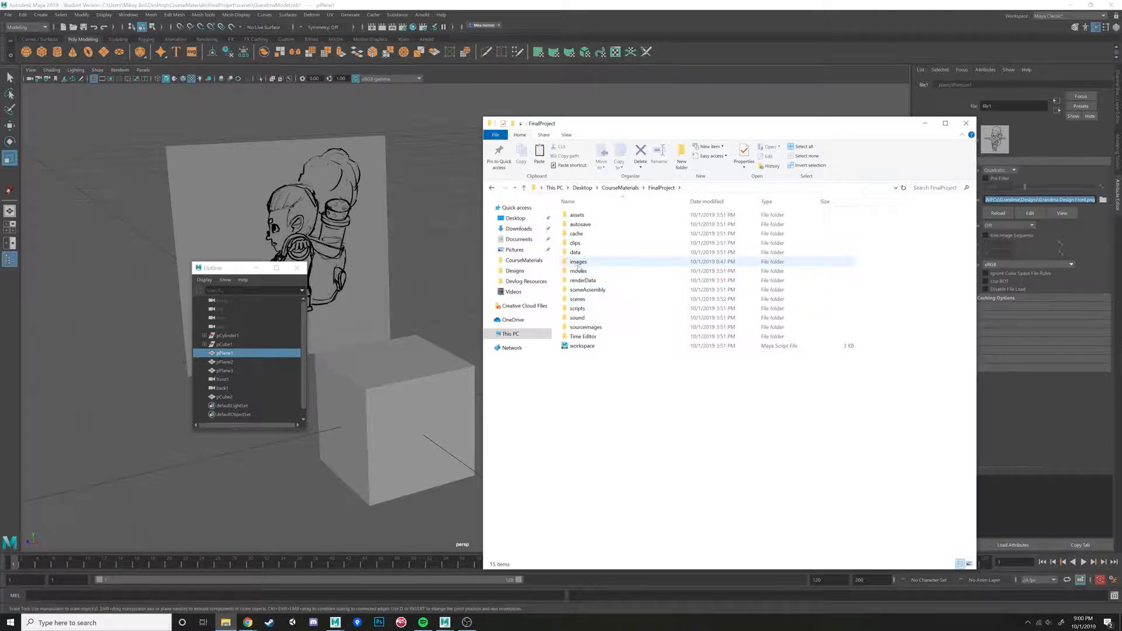
{"action": "double_click", "coordinate": [578, 261]}
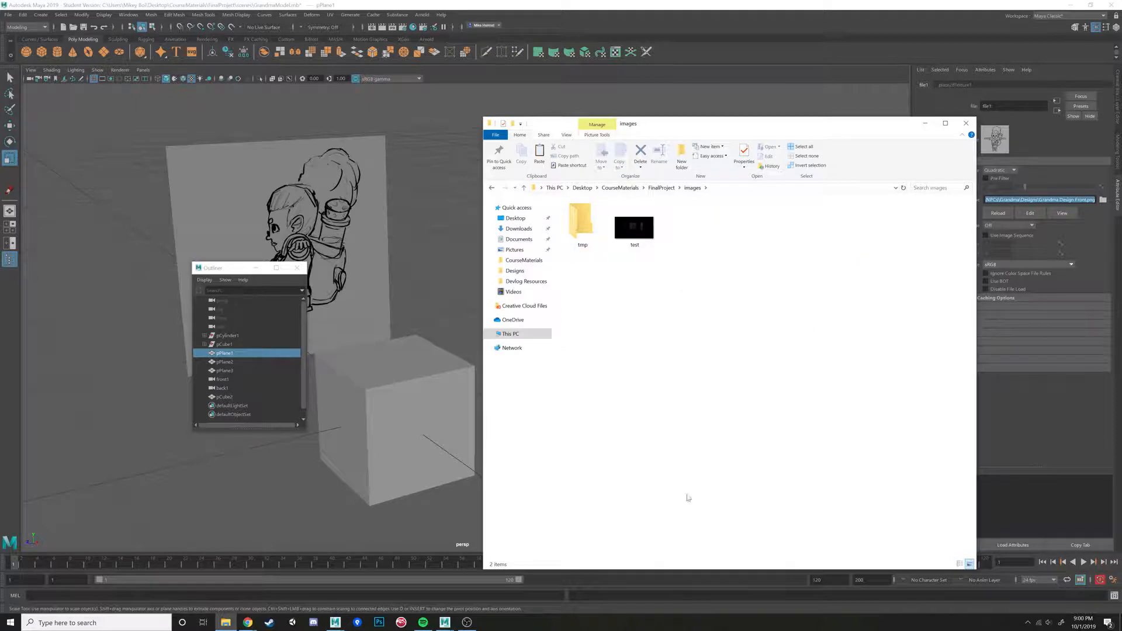
{"action": "left_click", "coordinate": [650, 188]}
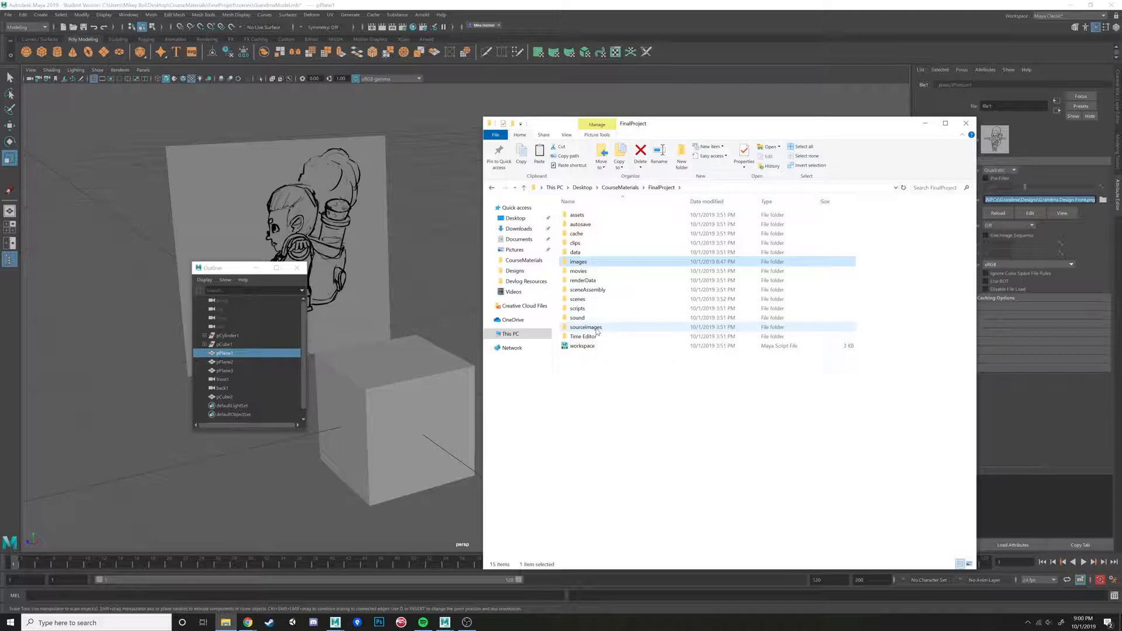
{"action": "double_click", "coordinate": [595, 329]}
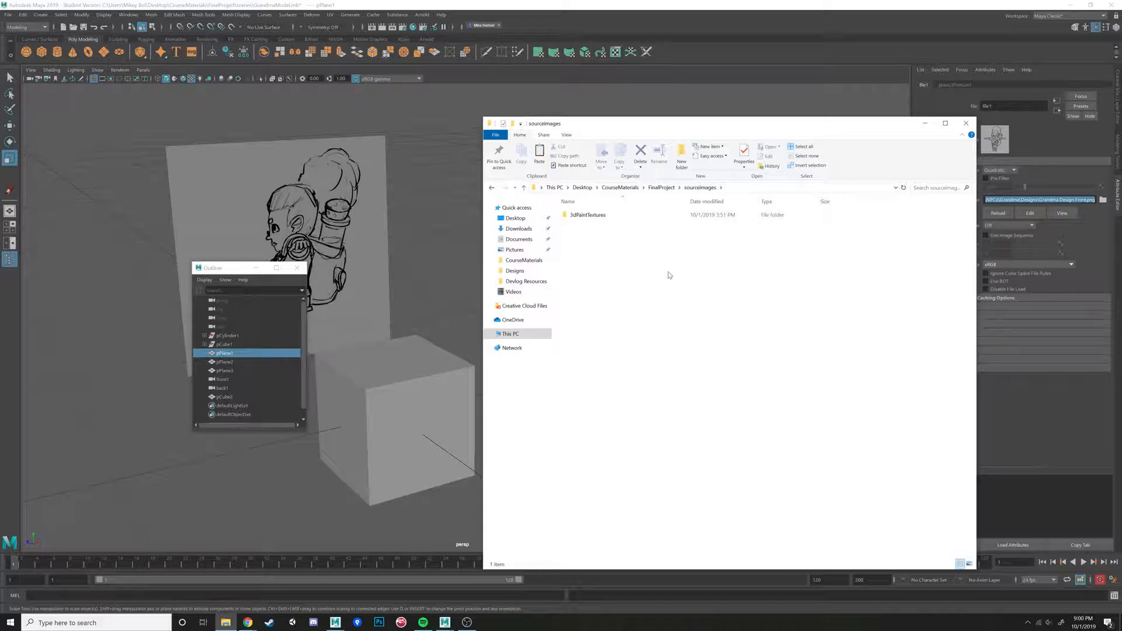
{"action": "key", "text": "ctrl+v"}
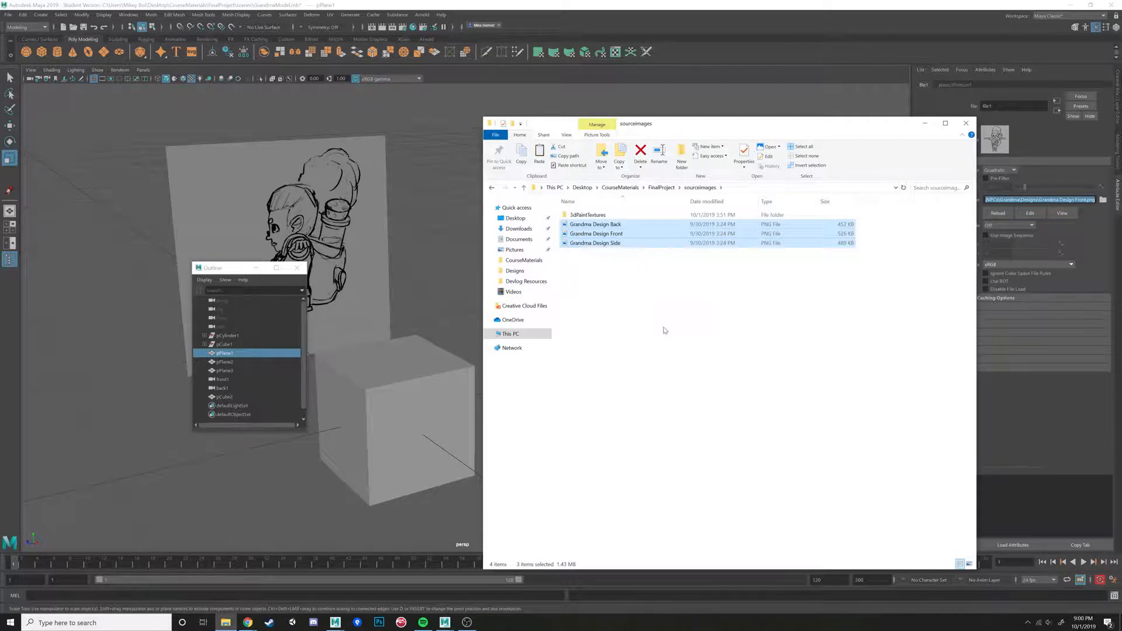
Return to Maya and open the image file browser for the front-view reference plane's color texture.
{"action": "left_click", "coordinate": [622, 350]}
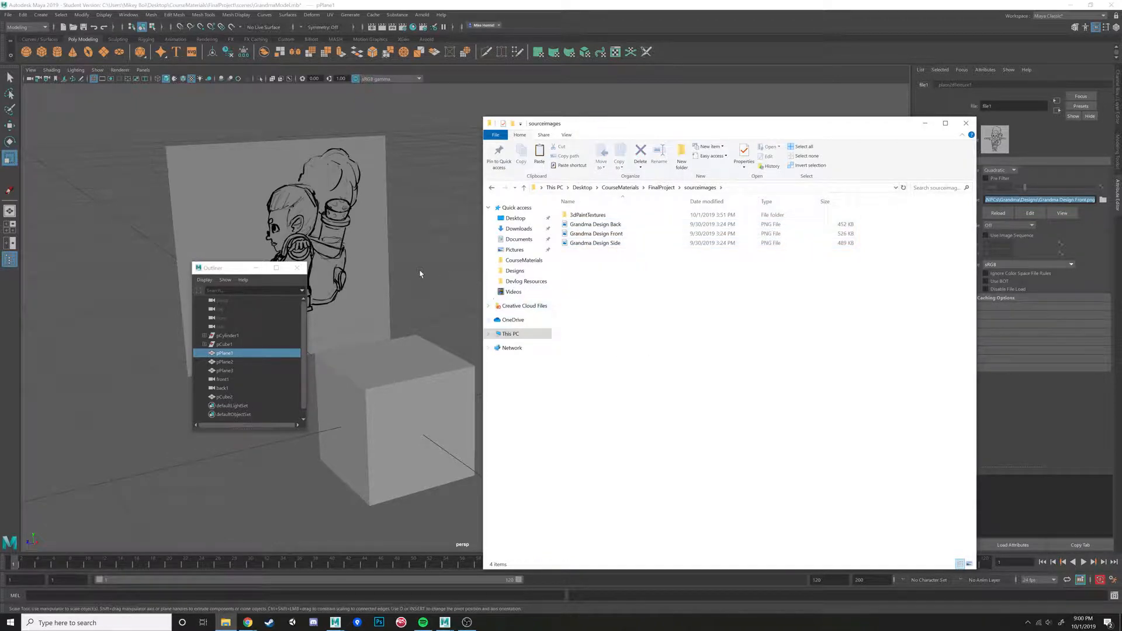
{"action": "left_click", "coordinate": [420, 274]}
{"action": "left_click", "coordinate": [584, 274]}
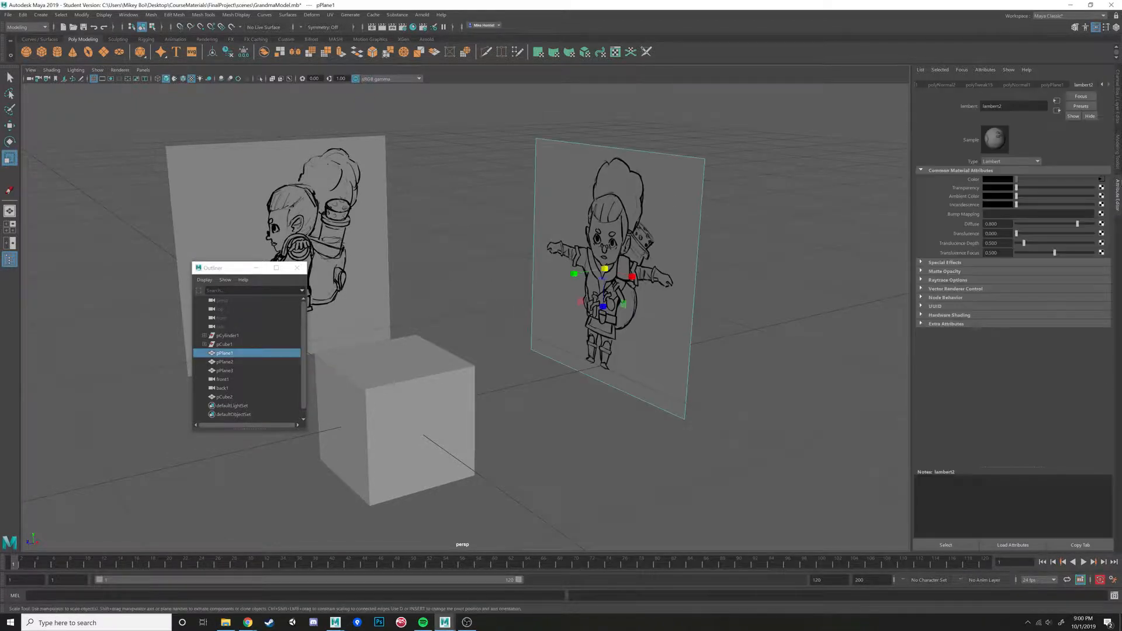
{"action": "left_click", "coordinate": [1101, 180]}
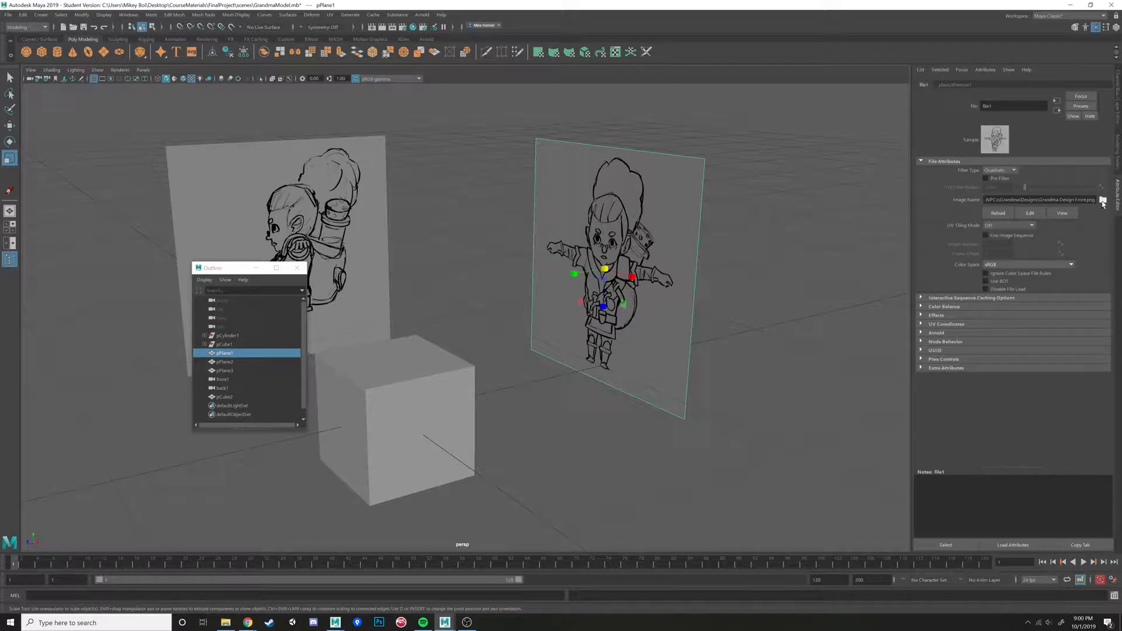
{"action": "left_click", "coordinate": [1102, 200]}
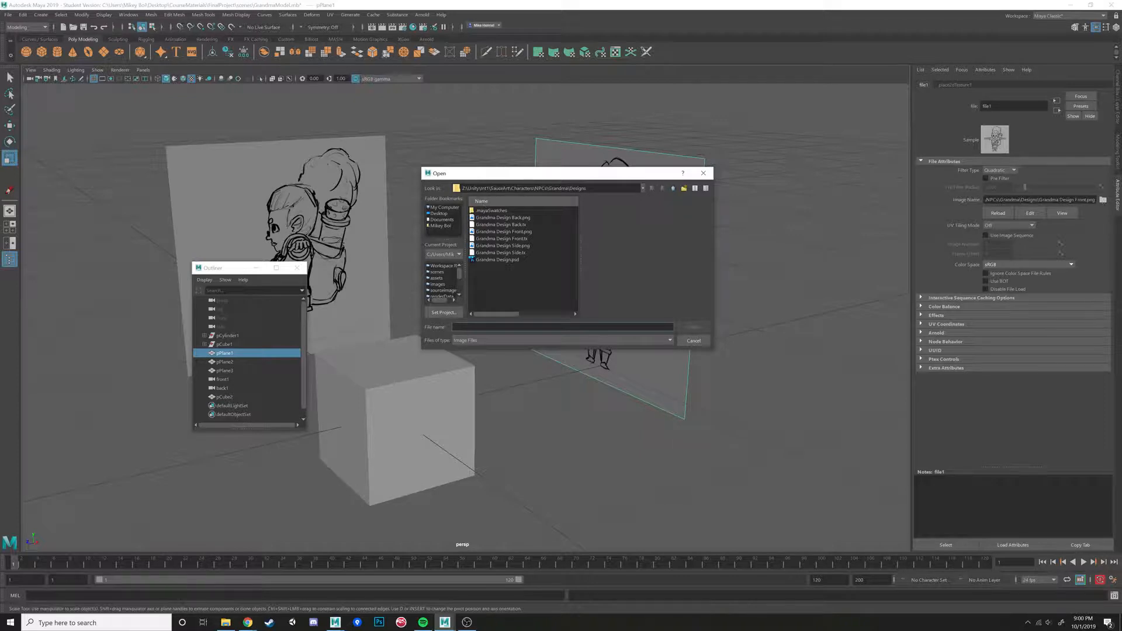
Load Grandma Design Front.png from Desktop\CourseMaterials\FinalProject\sourceimages as the front-view plane's texture image.
{"action": "left_click", "coordinate": [439, 214]}
{"action": "left_click", "coordinate": [490, 217]}
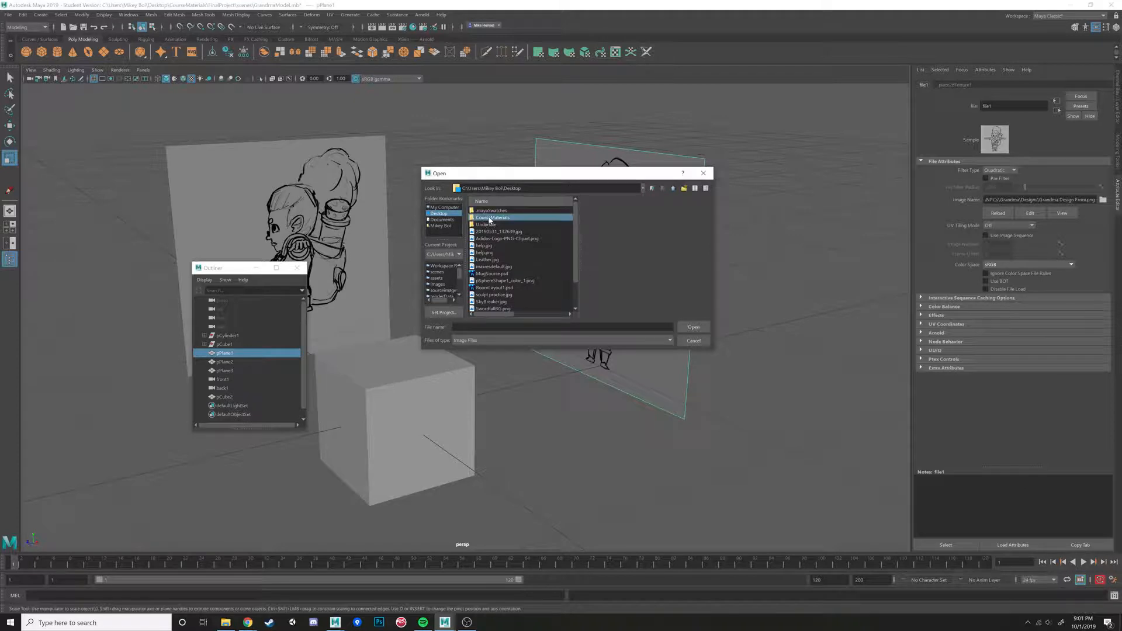
{"action": "double_click", "coordinate": [489, 217]}
{"action": "double_click", "coordinate": [492, 232]}
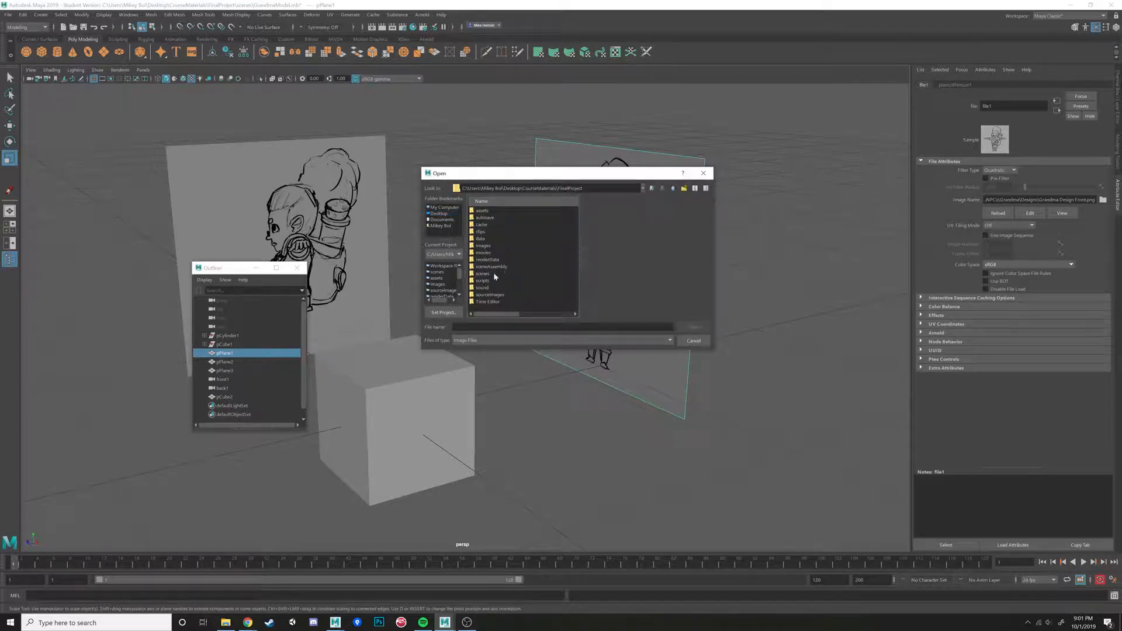
{"action": "double_click", "coordinate": [487, 294]}
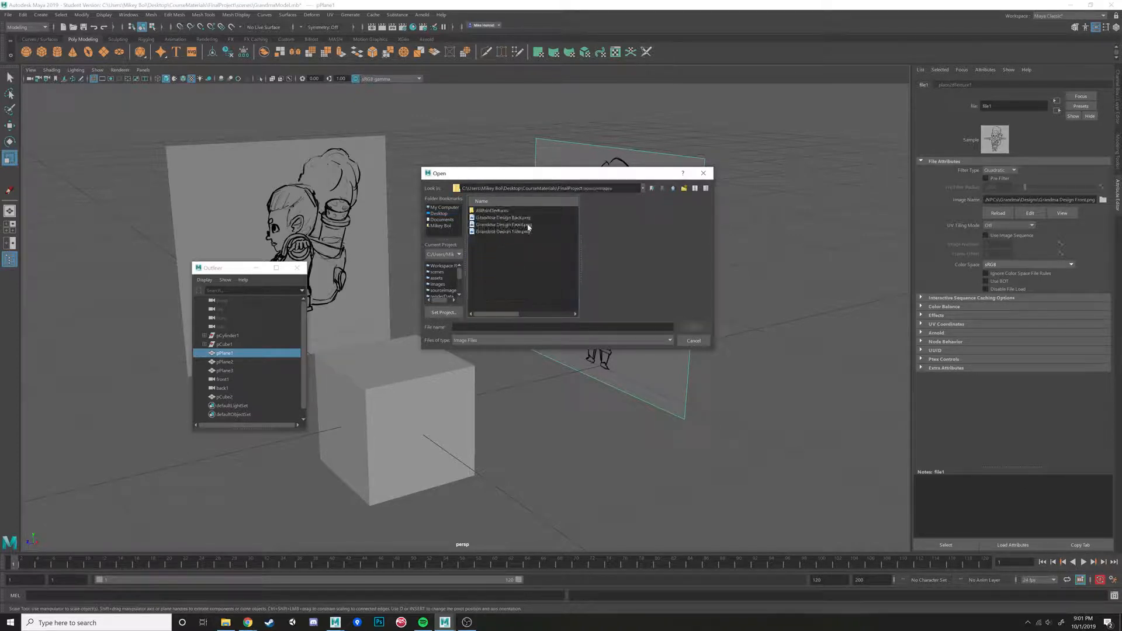
{"action": "left_click", "coordinate": [517, 225]}
{"action": "left_click", "coordinate": [695, 326]}
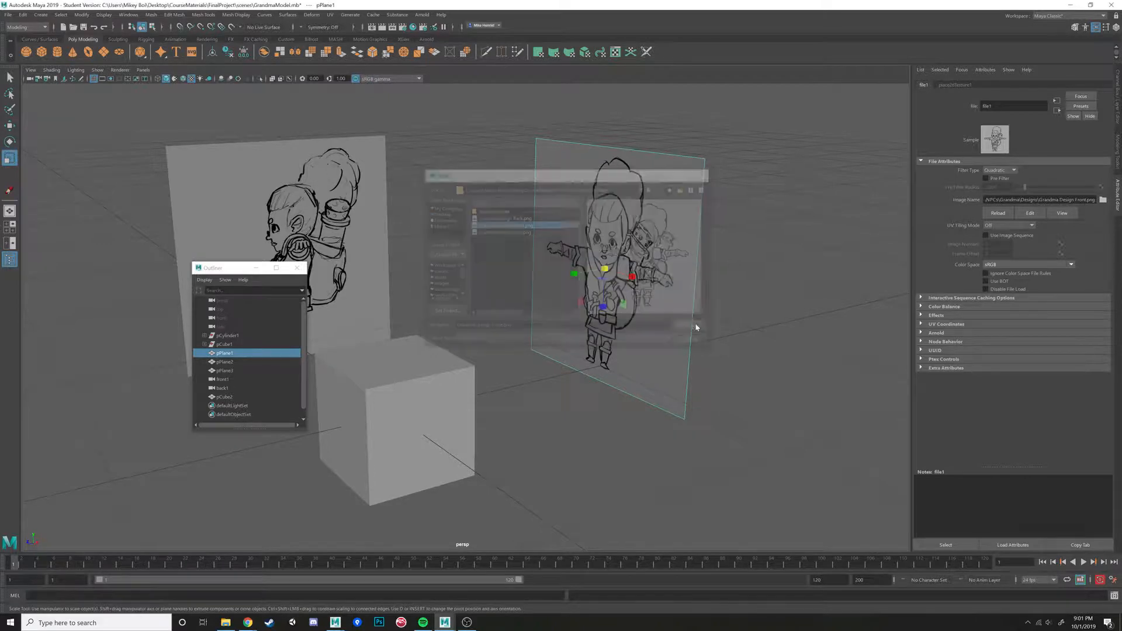
Select the side-view reference plane and reload Grandma Design Side.png from the Z: drive's Designs folder as its texture image.
{"action": "mouse_move", "coordinate": [610, 326]}
{"action": "left_mouse_down", "text": "alt"}
{"action": "mouse_move", "coordinate": [660, 321]}
{"action": "mouse_move", "coordinate": [621, 329]}
{"action": "mouse_move", "coordinate": [631, 321]}
{"action": "left_mouse_up", "text": "alt"}
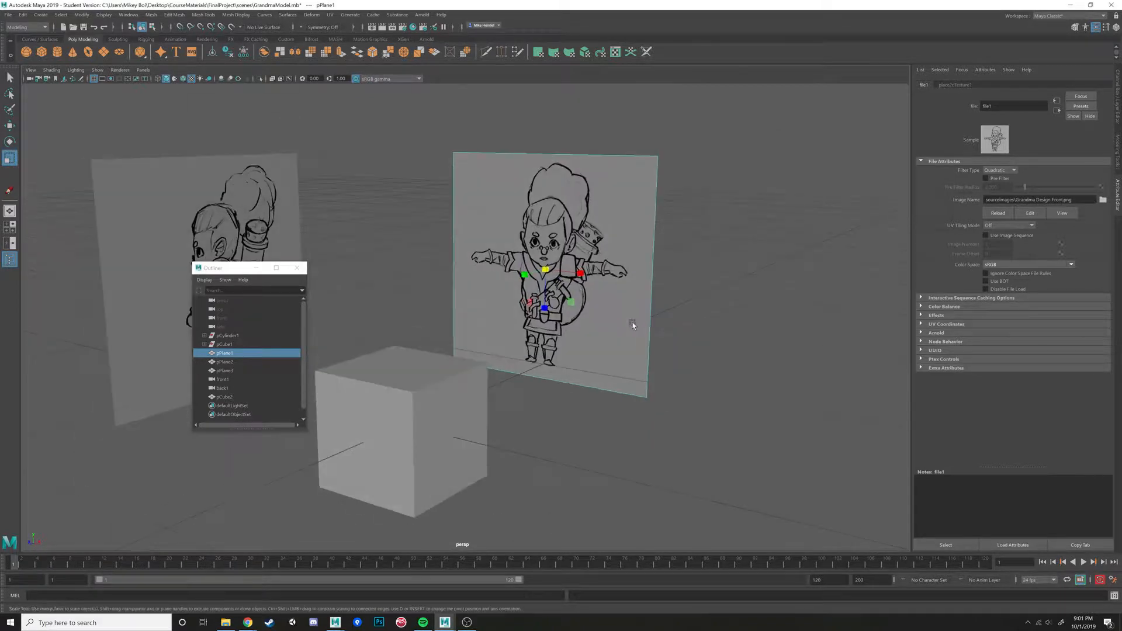
{"action": "left_click_drag", "start_coordinate": [549, 237], "coordinate": [498, 266], "text": "alt"}
{"action": "left_click", "coordinate": [482, 266]}
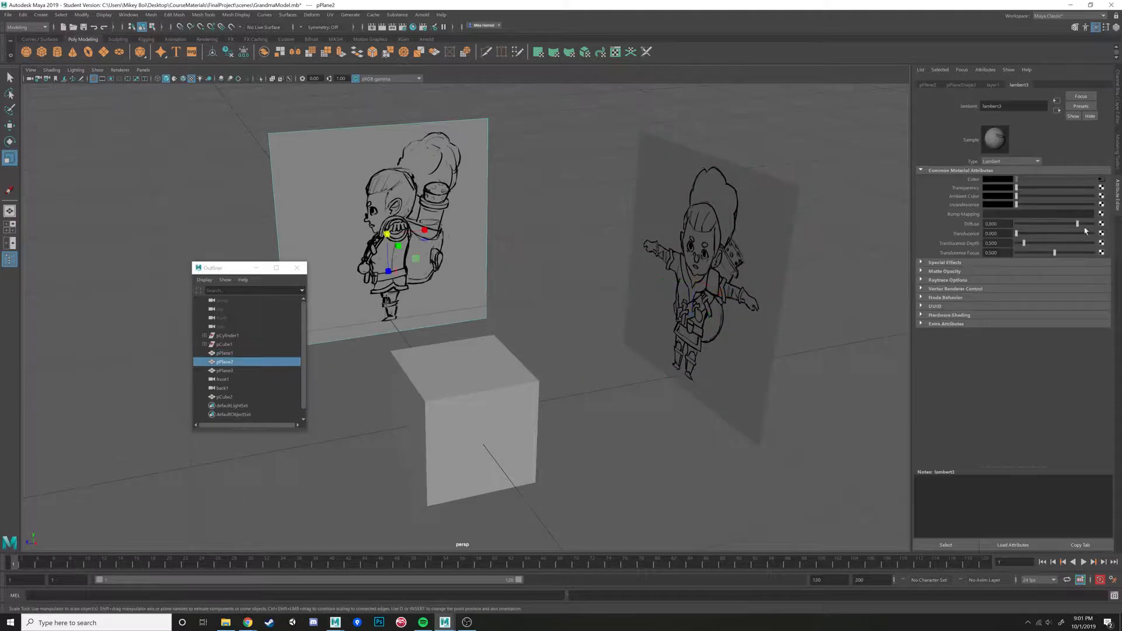
{"action": "left_click", "coordinate": [1101, 180]}
{"action": "left_click", "coordinate": [1103, 199]}
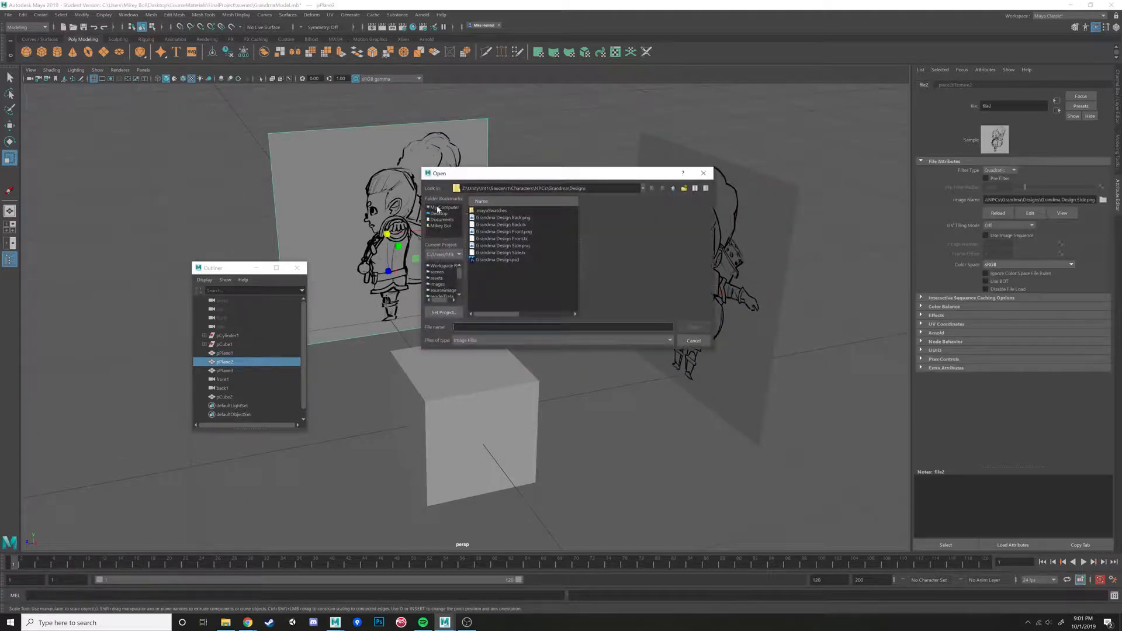
{"action": "left_click", "coordinate": [510, 246]}
{"action": "left_click", "coordinate": [693, 327]}
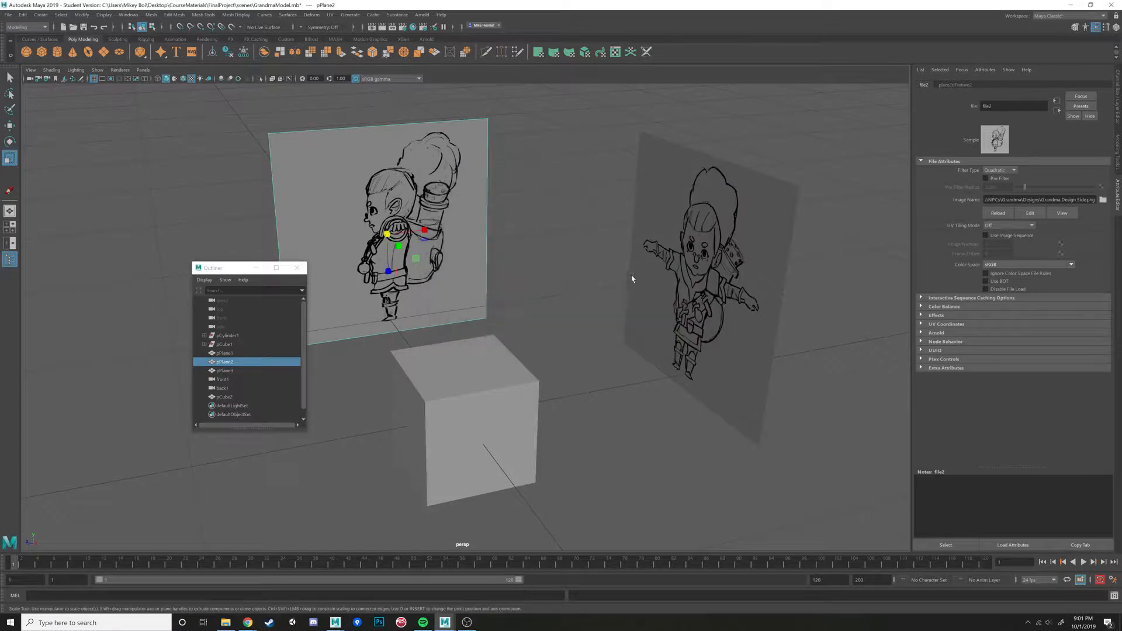
Inspect the side-view plane and the full image path of its file texture.
{"action": "left_click_drag", "start_coordinate": [631, 278], "coordinate": [540, 270], "text": "alt"}
{"action": "middle_click_drag", "start_coordinate": [541, 270], "coordinate": [615, 267], "text": "alt"}
{"action": "left_click_drag", "start_coordinate": [548, 271], "coordinate": [706, 252], "text": "alt"}
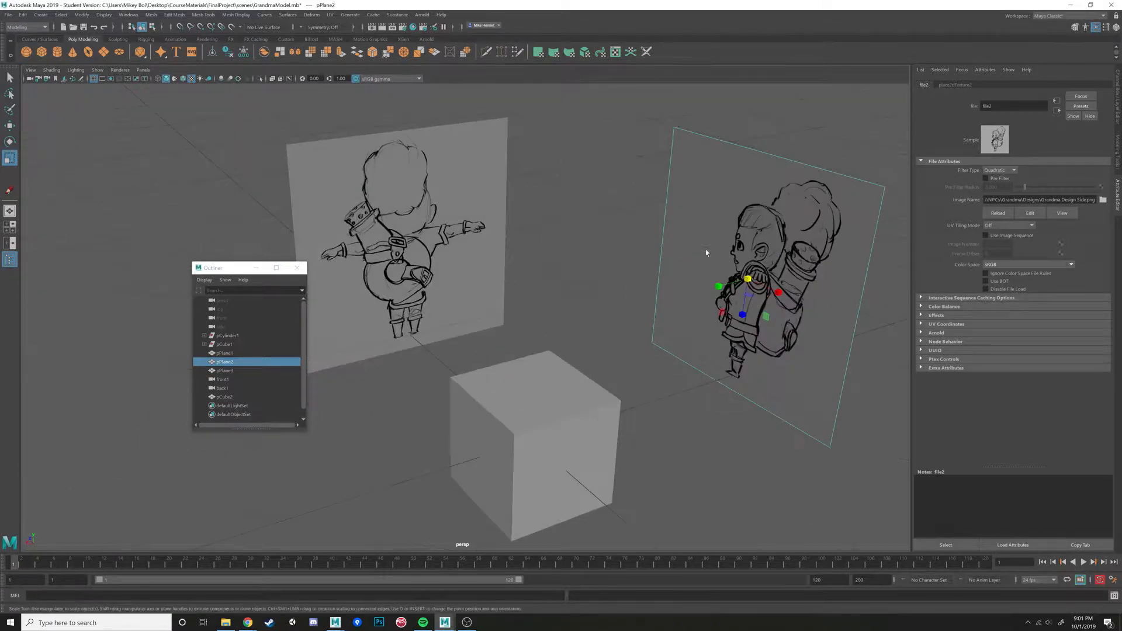
{"action": "left_click_drag", "start_coordinate": [1094, 200], "coordinate": [984, 200]}
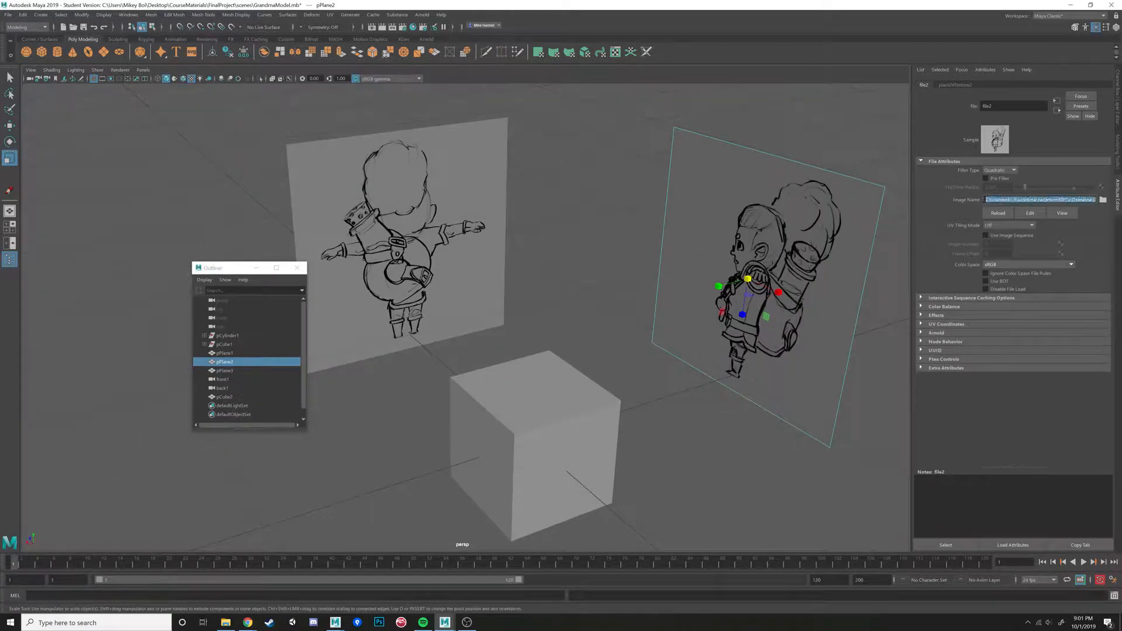
{"action": "left_click_drag", "start_coordinate": [749, 277], "coordinate": [792, 274], "text": "alt"}
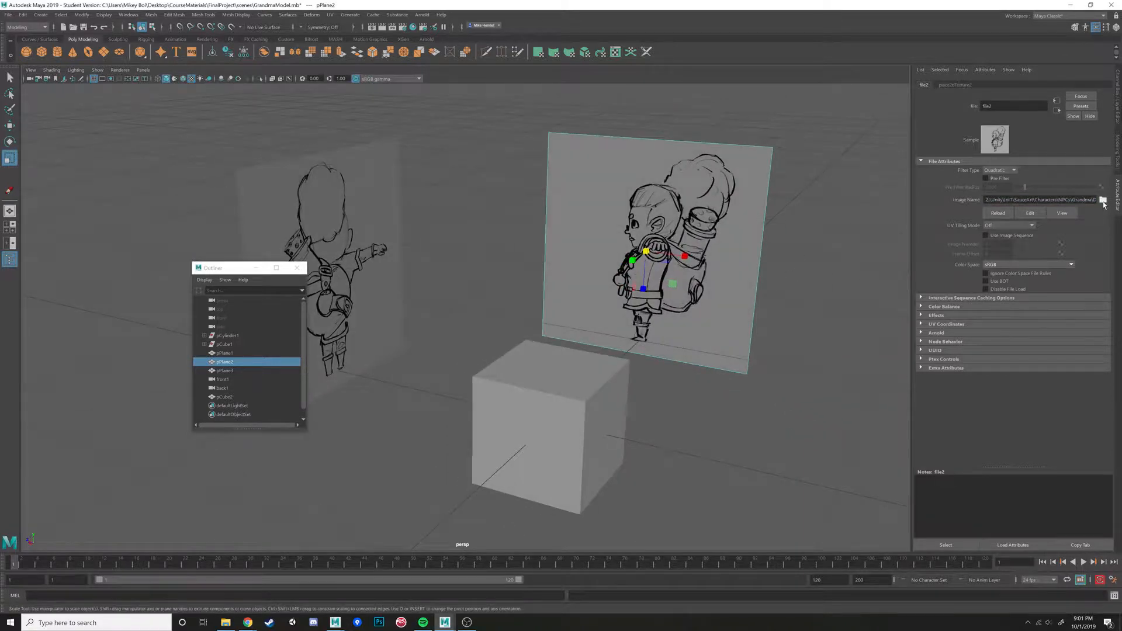
Reopen the side-view plane's file texture, view its image in FCheck, and close the viewer.
{"action": "left_click", "coordinate": [754, 233]}
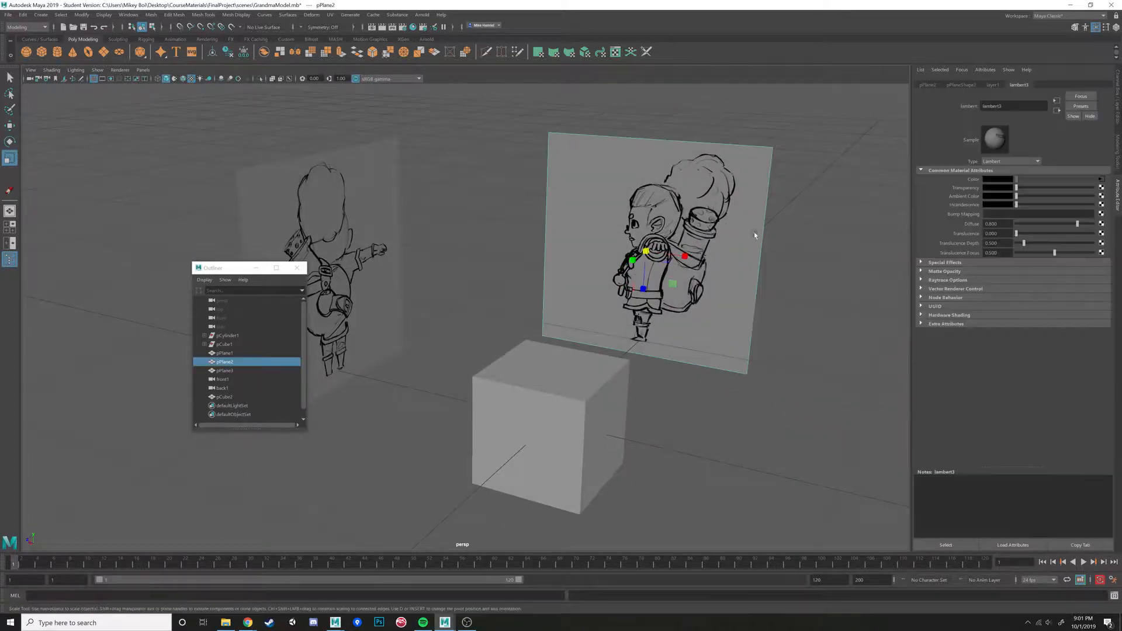
{"action": "left_click", "coordinate": [1102, 179]}
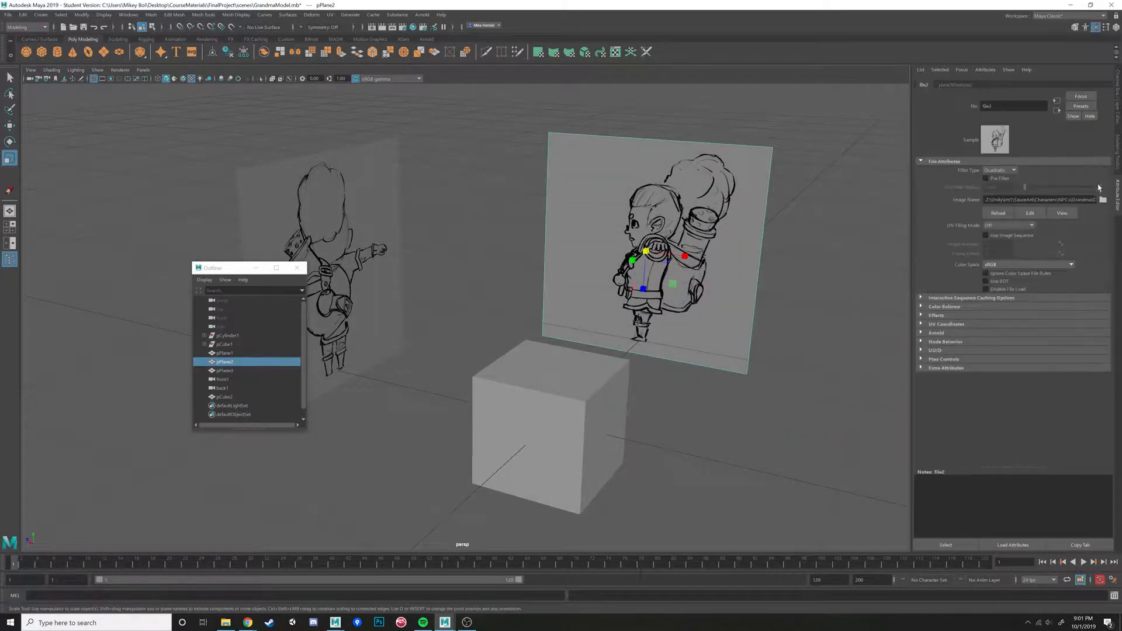
{"action": "left_click", "coordinate": [1036, 216]}
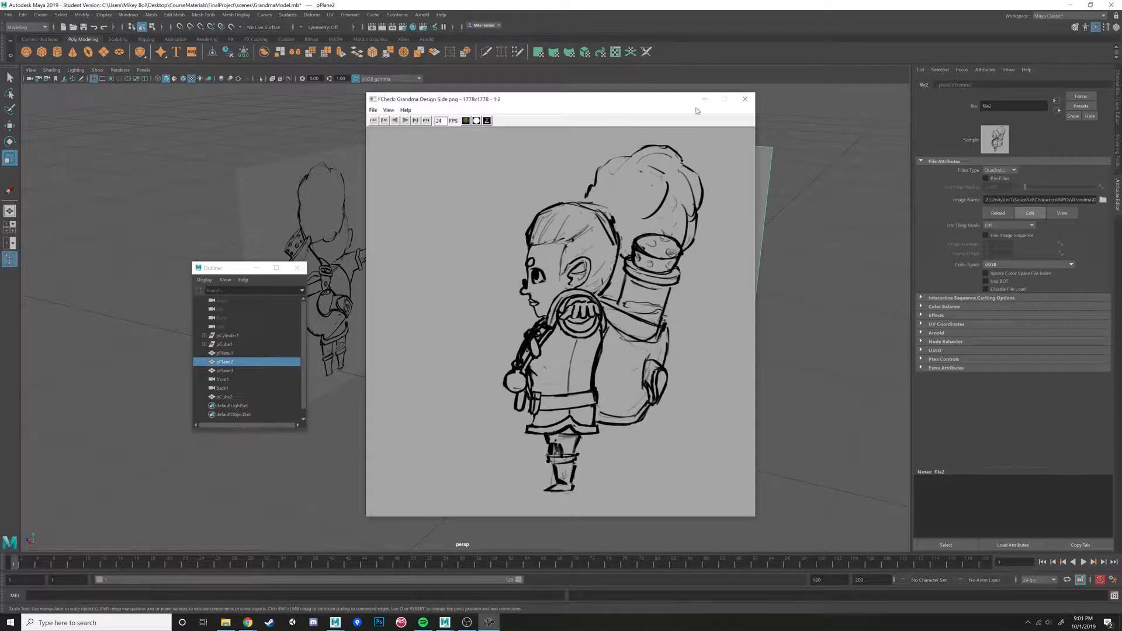
{"action": "left_click", "coordinate": [744, 98]}
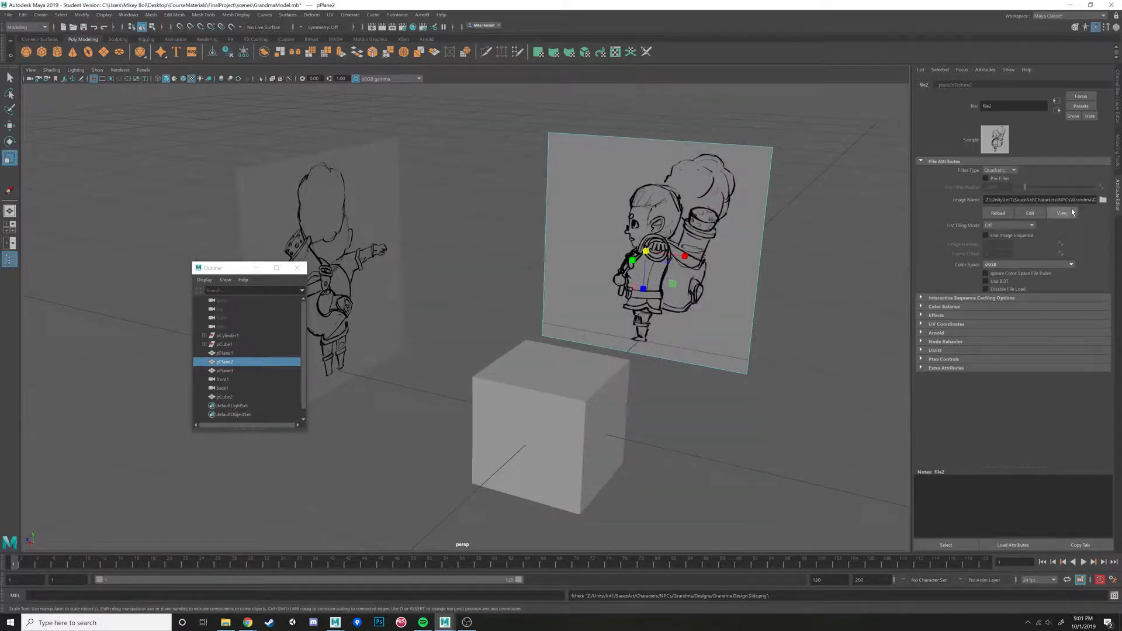
Load Grandma Design Side.png from Desktop\CourseMaterials\FinalProject\sourceimages as the side-view plane's texture image and check its path.
{"action": "left_click", "coordinate": [1102, 199]}
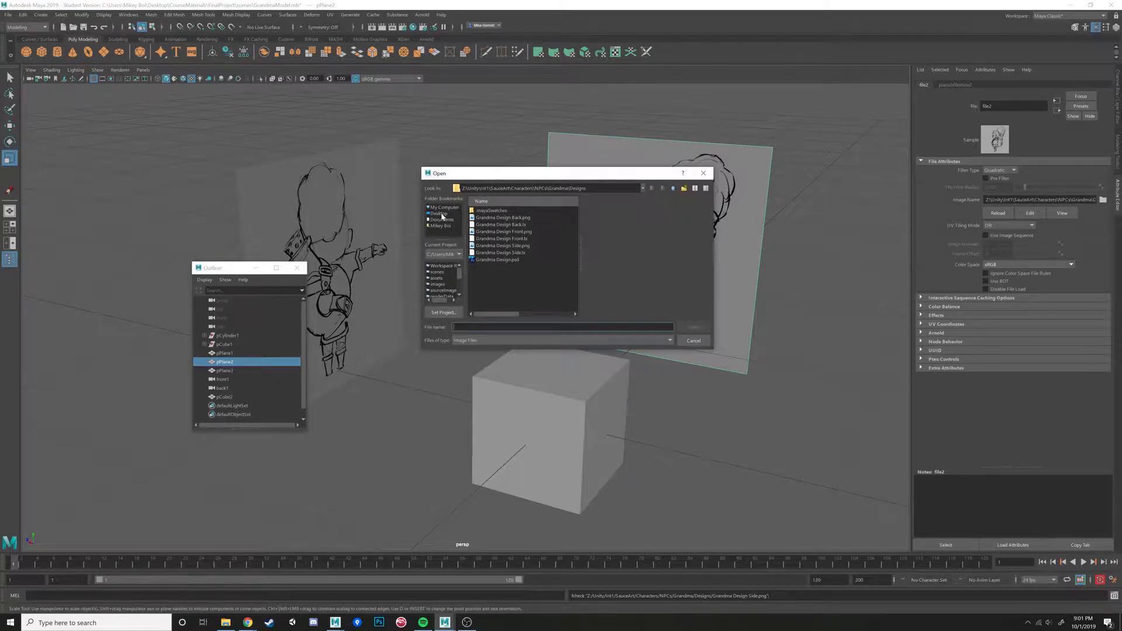
{"action": "left_click", "coordinate": [439, 213]}
{"action": "double_click", "coordinate": [489, 219]}
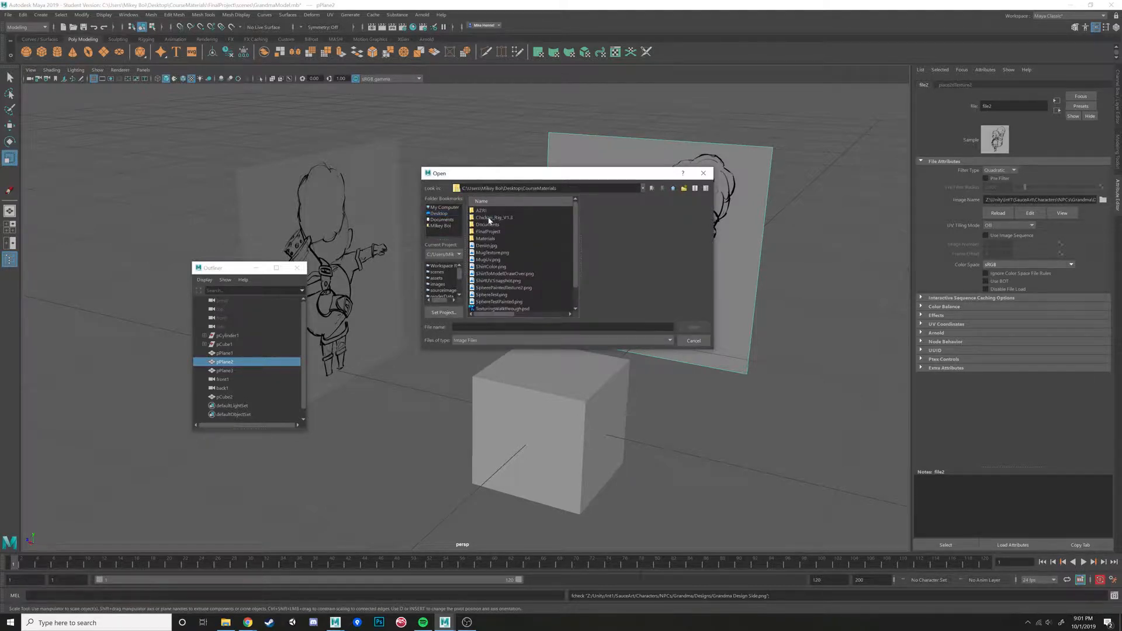
{"action": "double_click", "coordinate": [488, 233]}
{"action": "double_click", "coordinate": [488, 295]}
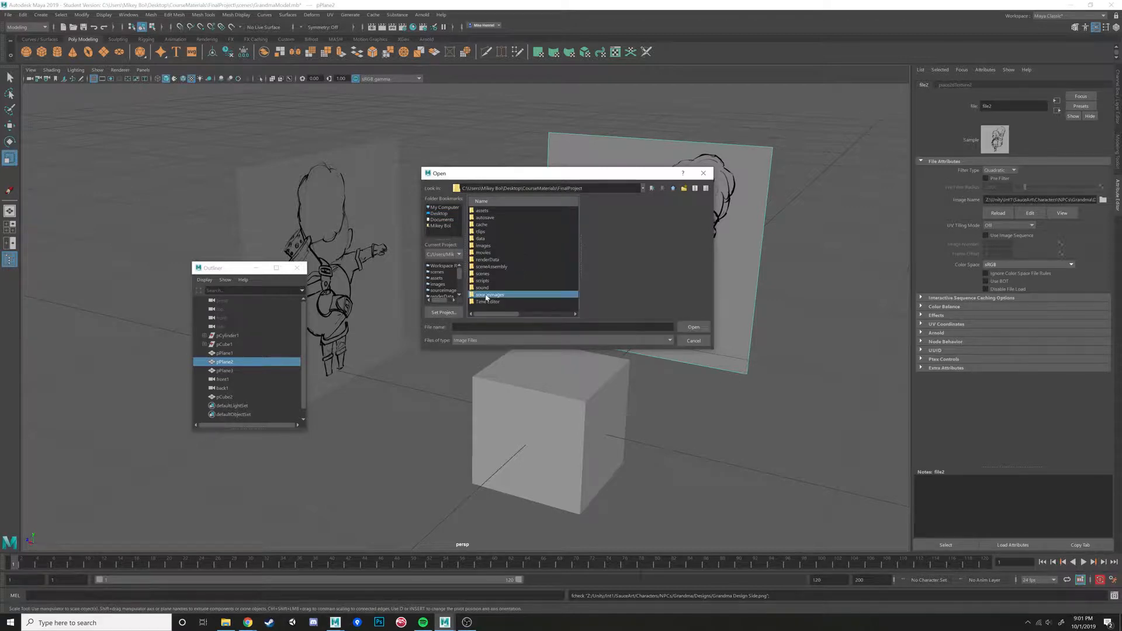
{"action": "left_click", "coordinate": [507, 238]}
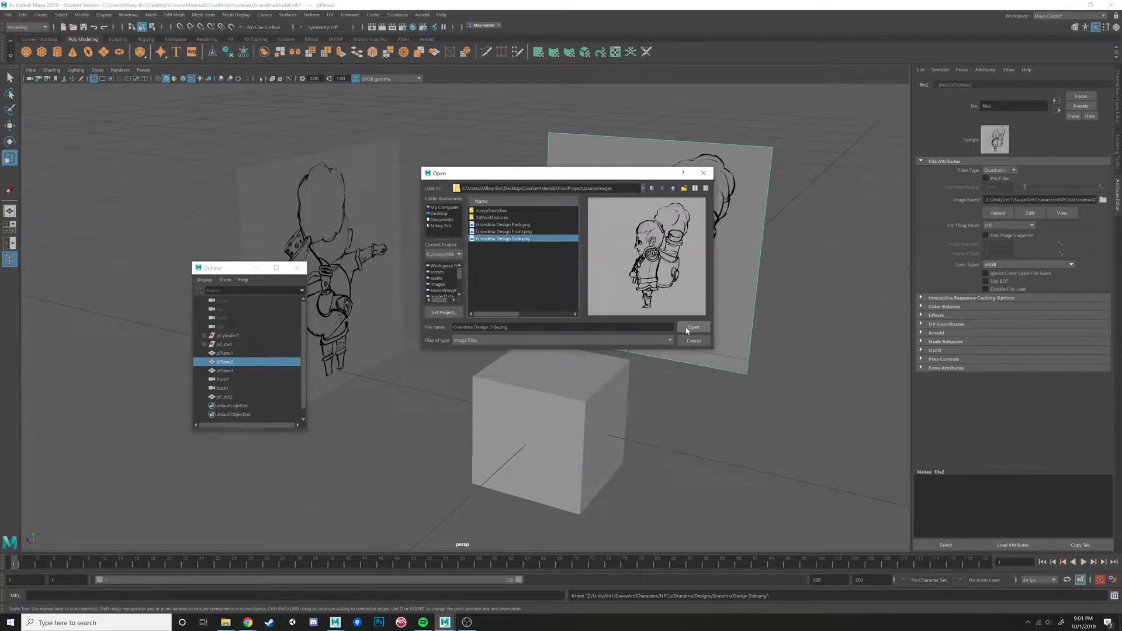
{"action": "left_click", "coordinate": [688, 328]}
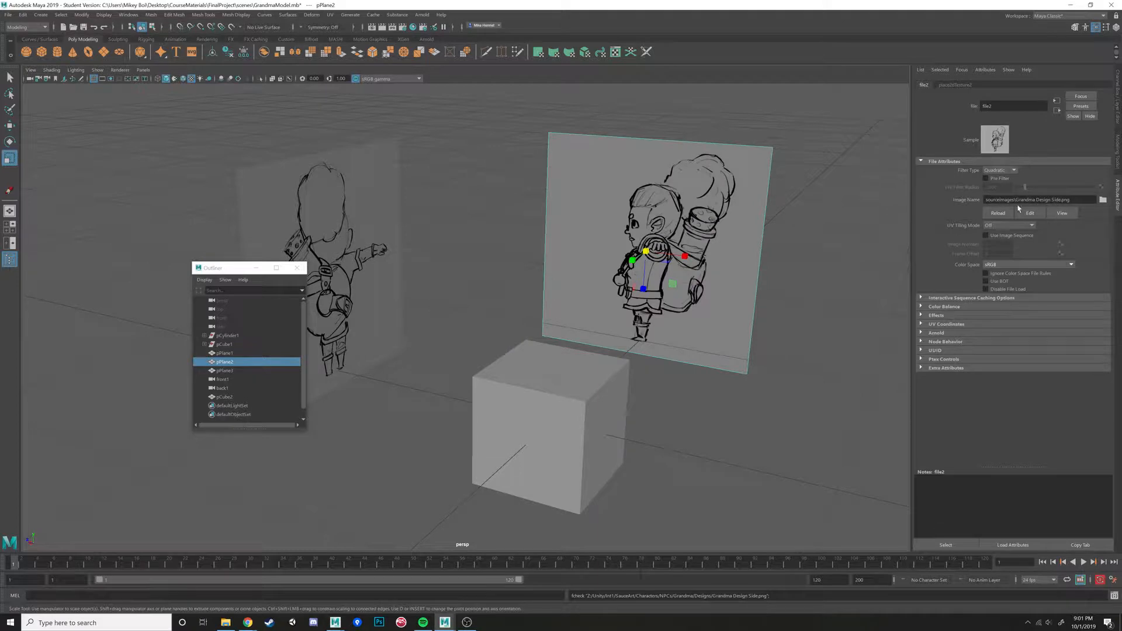
{"action": "left_click_drag", "start_coordinate": [1072, 199], "coordinate": [986, 200]}
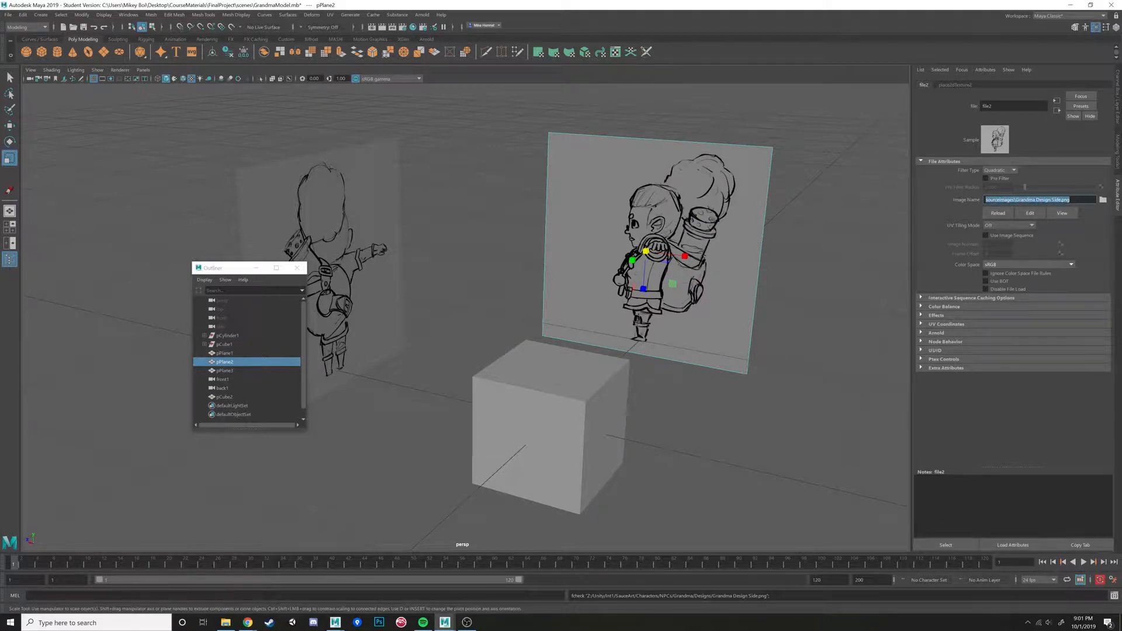
{"action": "left_click", "coordinate": [1077, 200]}
Open the back-view plane's color texture and reload Grandma Design Back.png from the Designs folder on the Z: drive.
{"action": "left_click", "coordinate": [400, 237]}
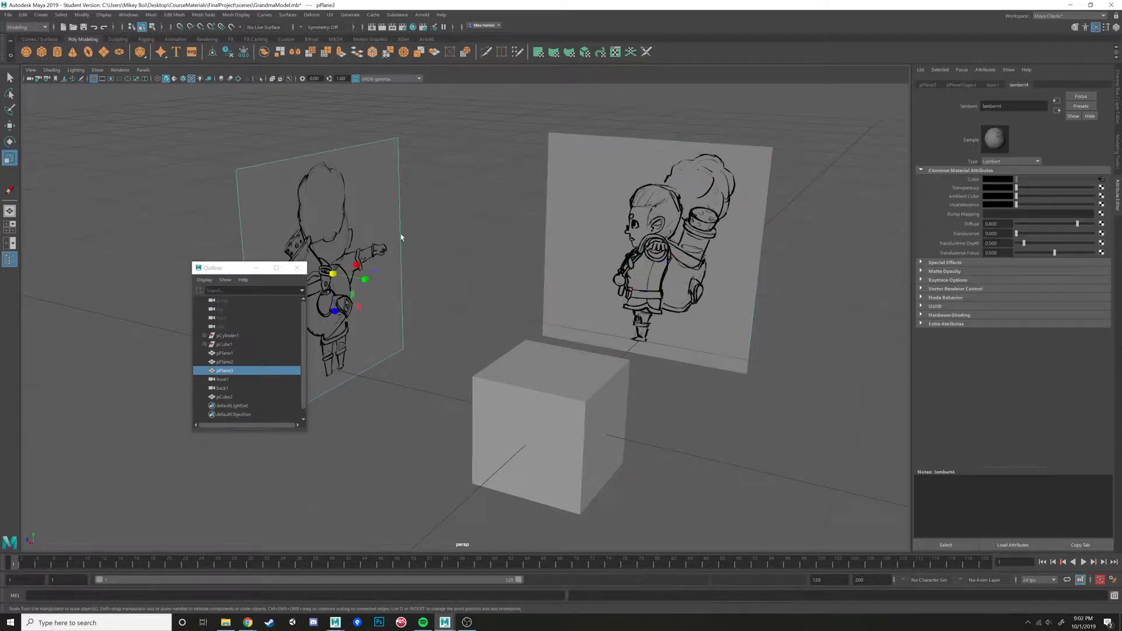
{"action": "left_click", "coordinate": [1102, 179]}
{"action": "left_click", "coordinate": [1102, 200]}
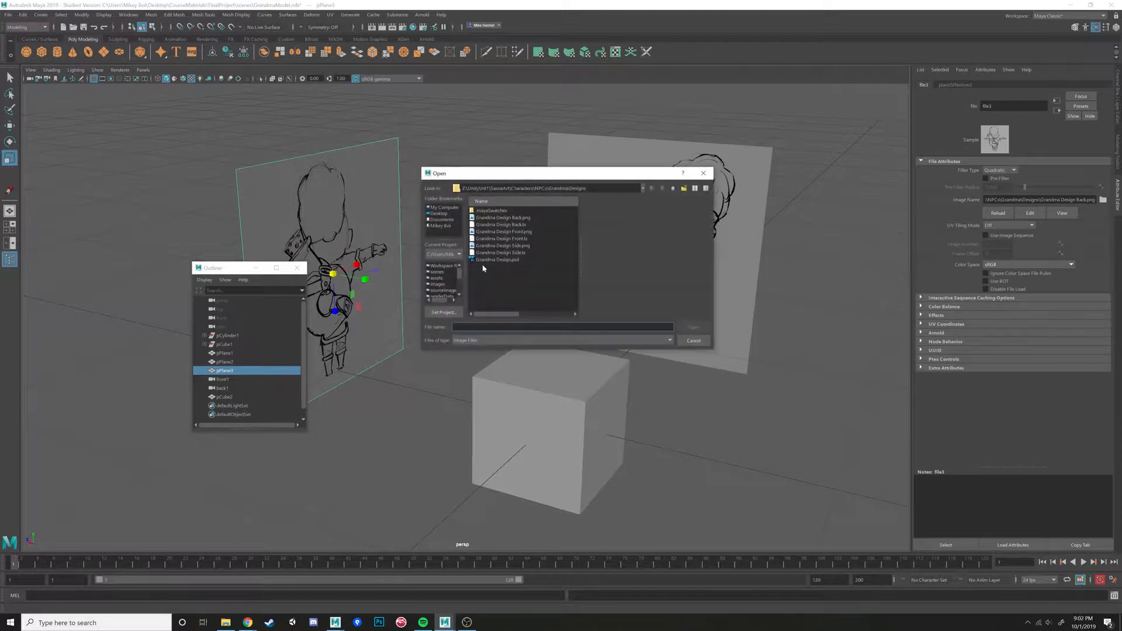
{"action": "left_click", "coordinate": [518, 217]}
{"action": "left_click", "coordinate": [693, 327]}
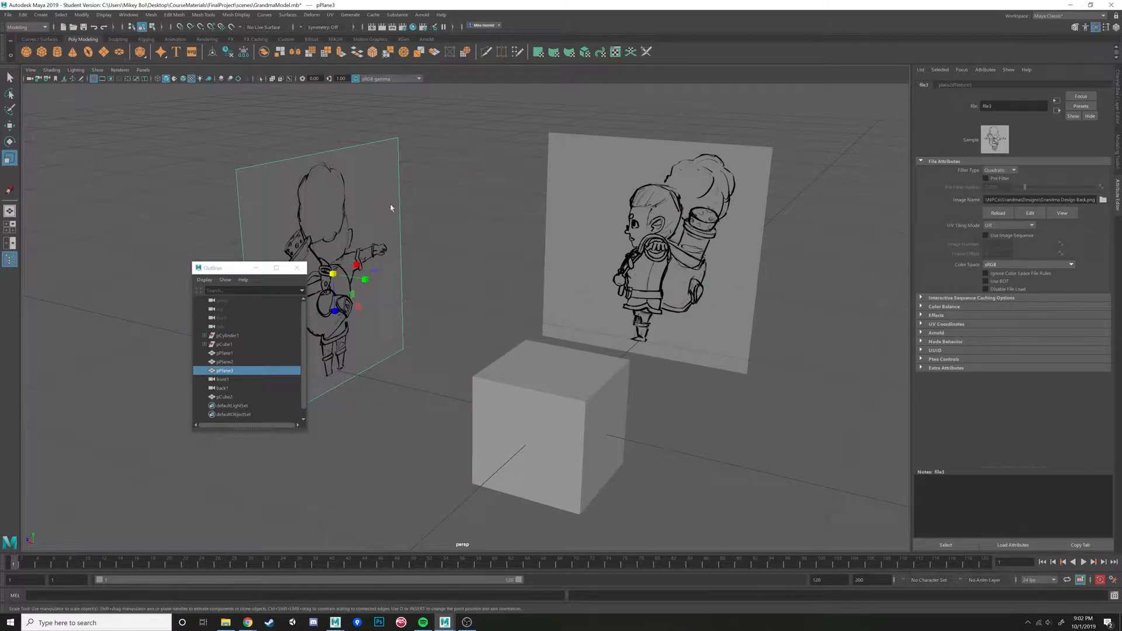
Load Grandma Design Back.png from Desktop\CourseMaterials\FinalProject\sourceimages as the back-view plane's texture image.
{"action": "left_click", "coordinate": [1102, 199]}
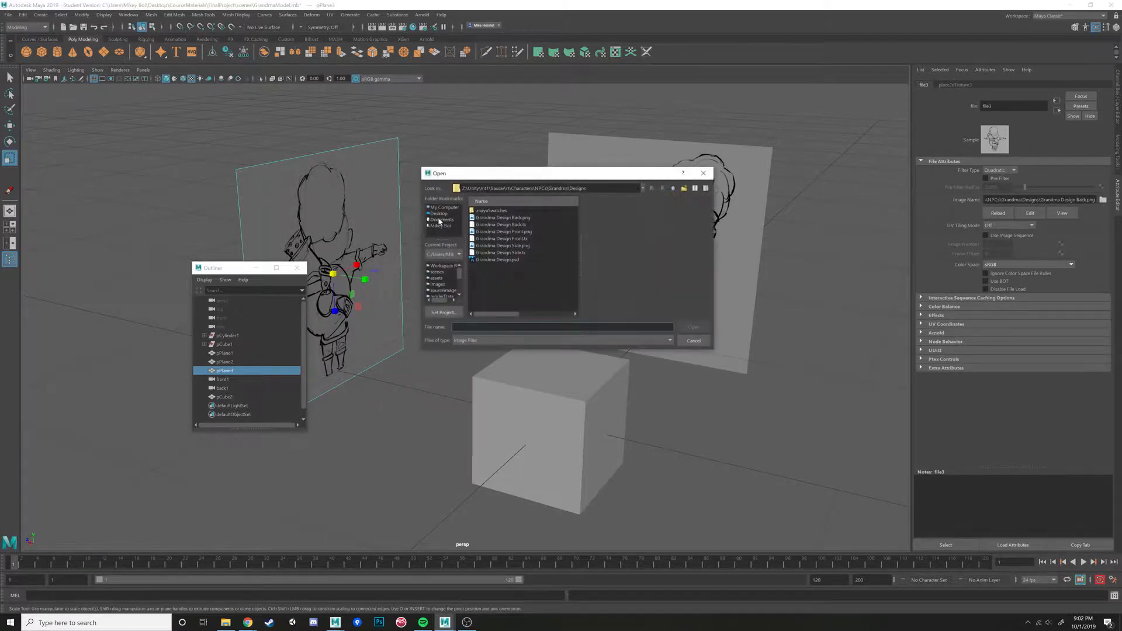
{"action": "left_click", "coordinate": [439, 213]}
{"action": "double_click", "coordinate": [504, 220]}
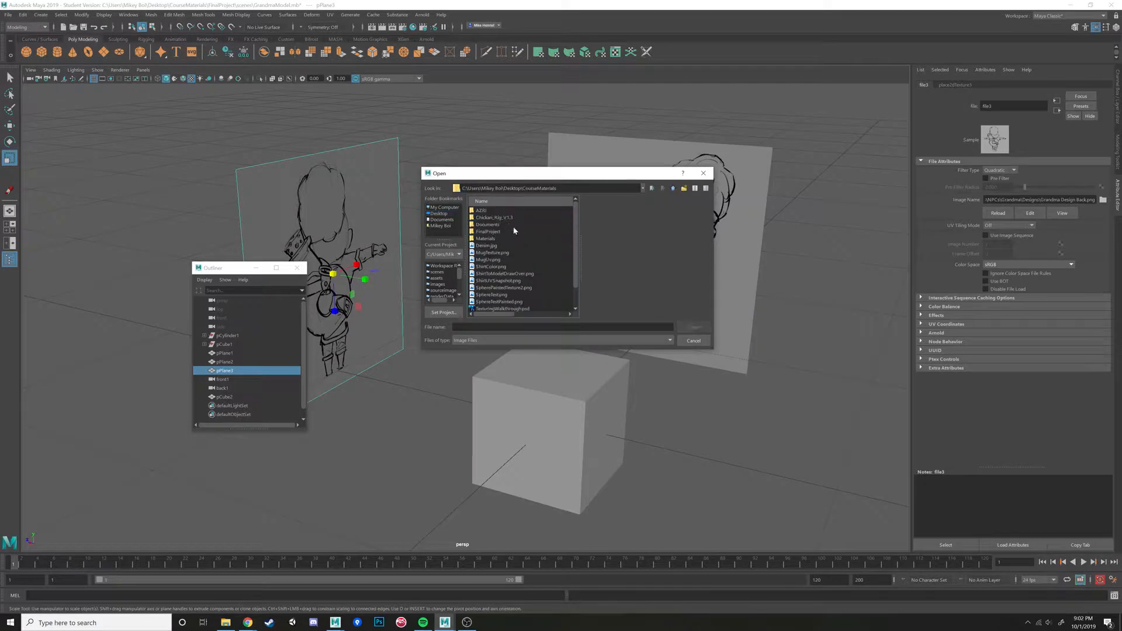
{"action": "double_click", "coordinate": [525, 228]}
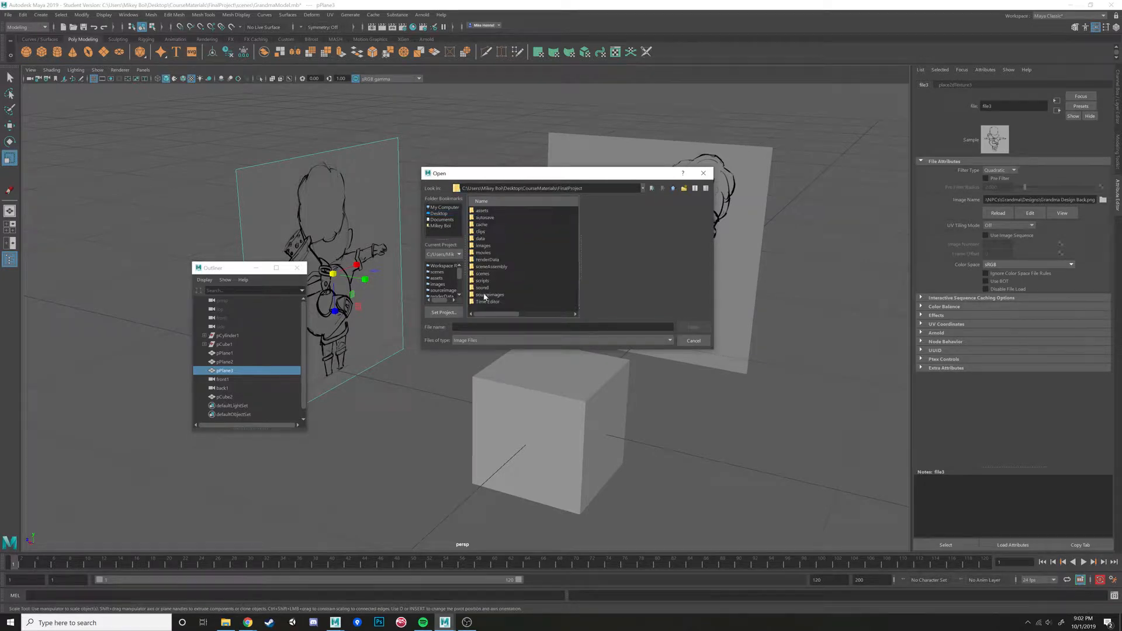
{"action": "double_click", "coordinate": [484, 296]}
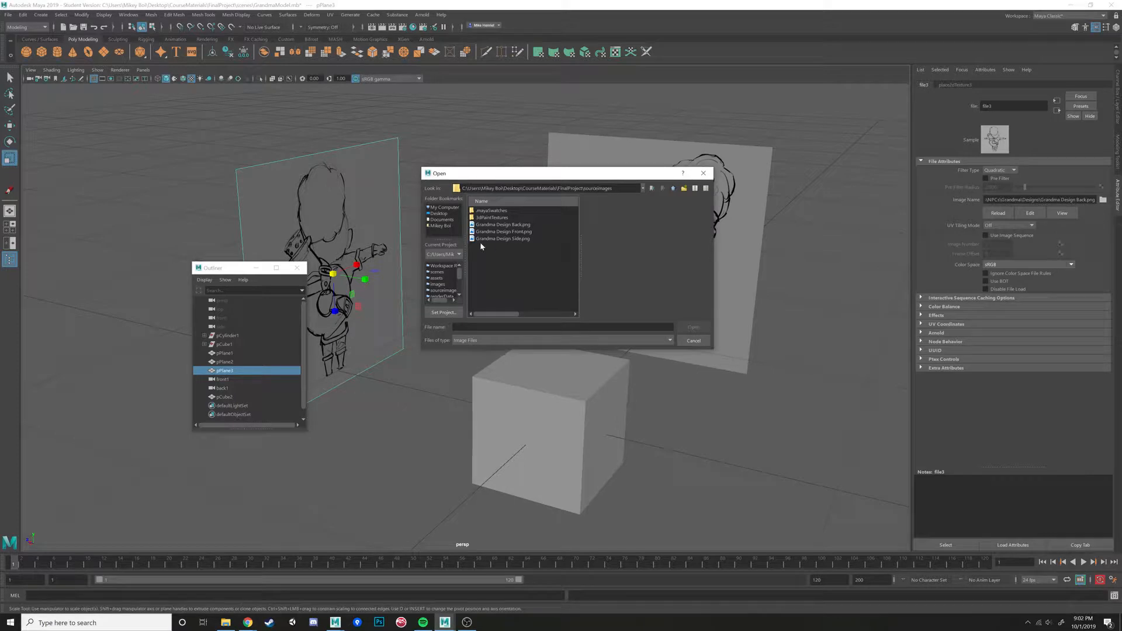
{"action": "left_click", "coordinate": [512, 225]}
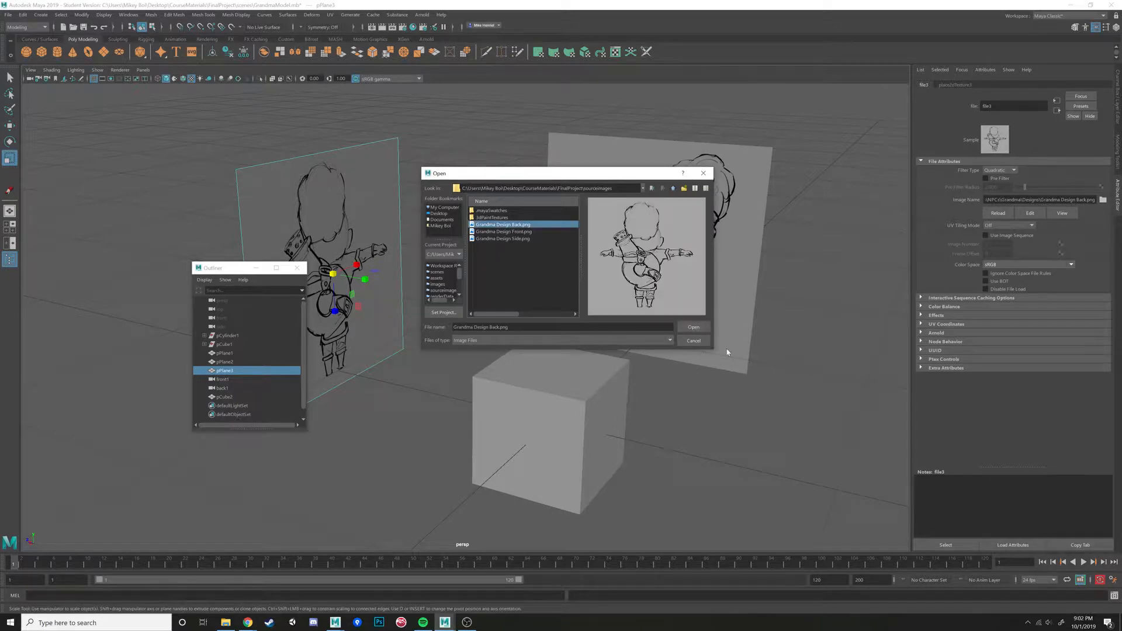
{"action": "left_click", "coordinate": [692, 328]}
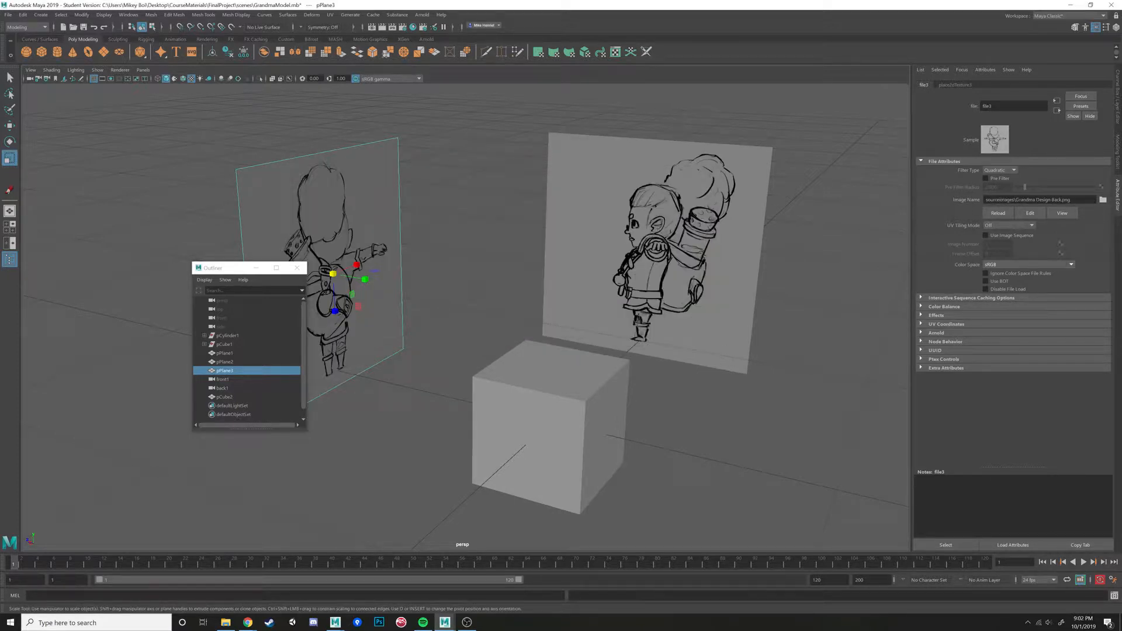
Select the side-view plane again and open its file texture to check the image path.
{"action": "left_click", "coordinate": [569, 257]}
{"action": "left_click_drag", "start_coordinate": [736, 314], "coordinate": [768, 329], "text": "alt"}
{"action": "left_click", "coordinate": [1102, 180]}
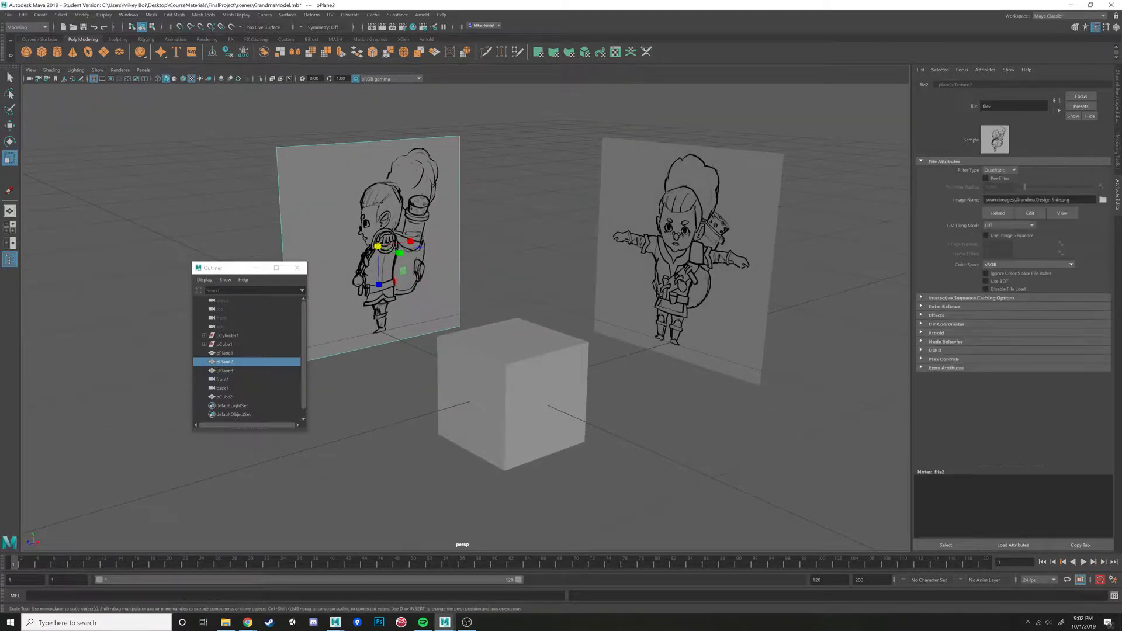
Select the front-view plane, open its color file texture to check the image path, and clear the selection.
{"action": "left_click", "coordinate": [693, 200]}
{"action": "left_click", "coordinate": [1101, 179]}
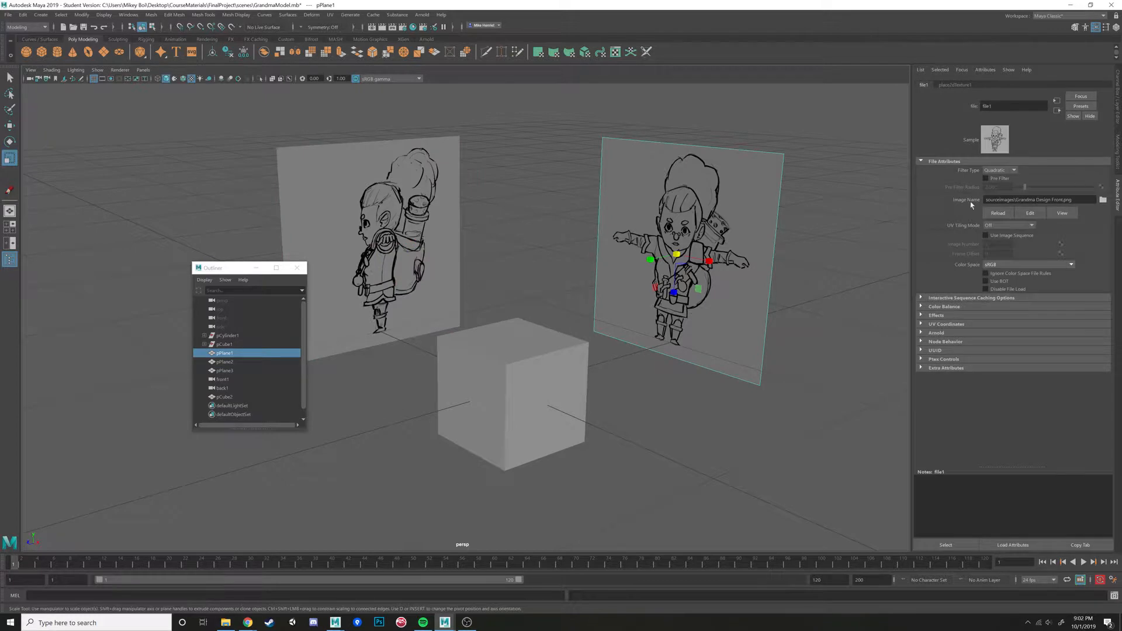
{"action": "left_click", "coordinate": [570, 230]}
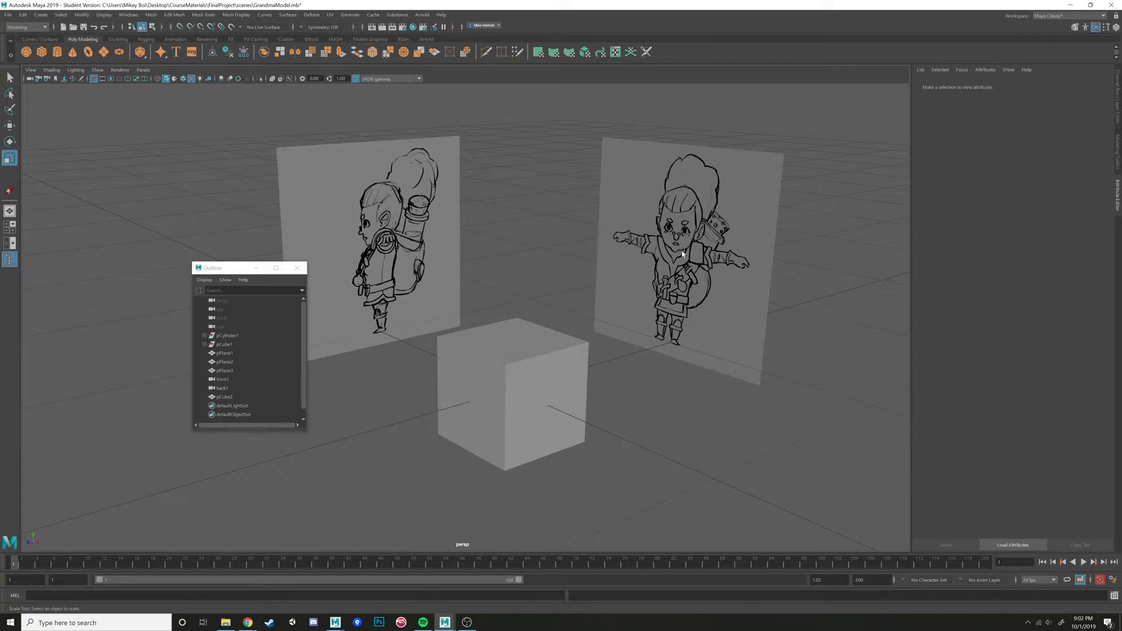
Inspect the front and side reference planes around the cube from closer angles in the perspective view.
{"action": "left_click", "coordinate": [705, 246]}
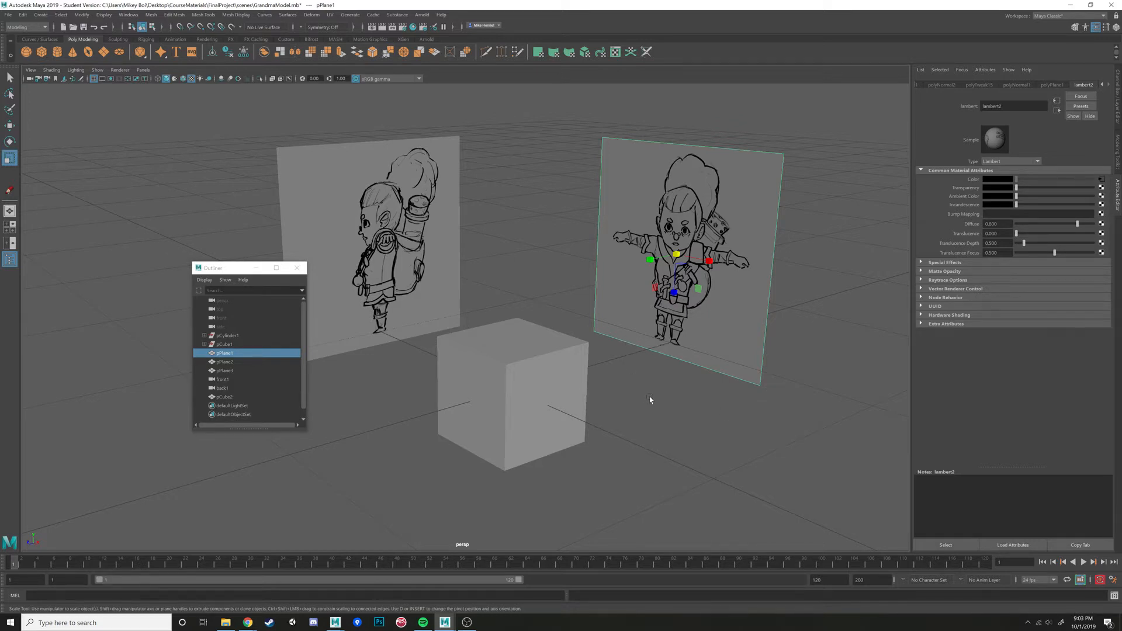
{"action": "left_click", "coordinate": [711, 393]}
{"action": "left_click_drag", "start_coordinate": [712, 392], "coordinate": [739, 389], "text": "alt"}
{"action": "middle_click_drag", "start_coordinate": [739, 389], "coordinate": [689, 406], "text": "alt"}
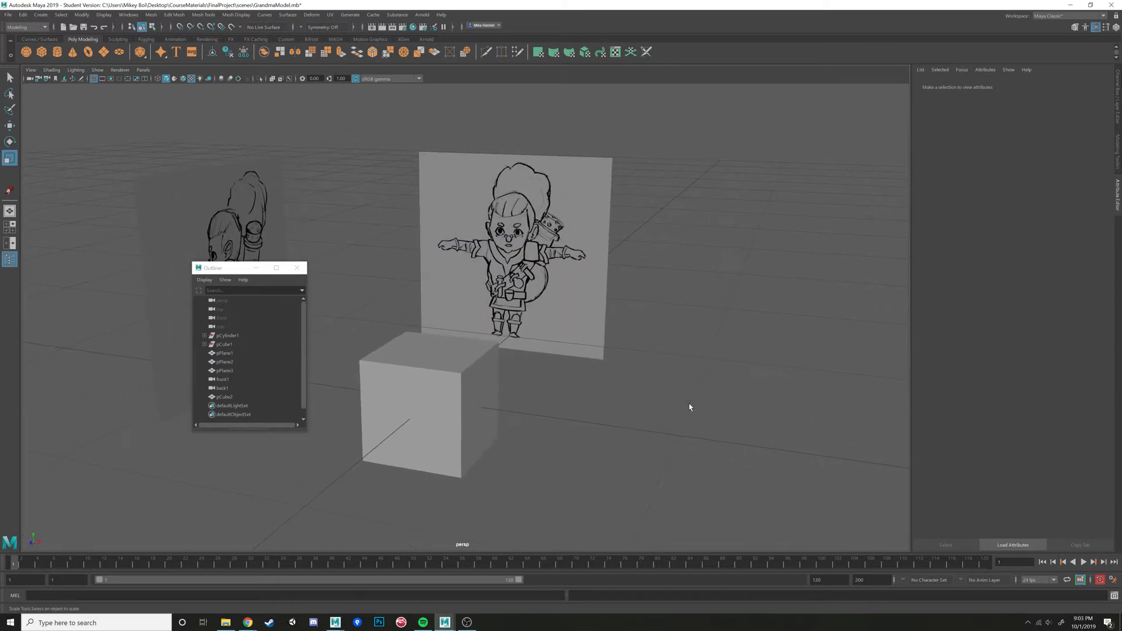
{"action": "scroll", "coordinate": [688, 403], "scroll_direction": "up", "scroll_amount": 4}
{"action": "scroll", "coordinate": [688, 393], "scroll_direction": "down", "scroll_amount": 2}
{"action": "left_click_drag", "start_coordinate": [687, 393], "coordinate": [601, 411], "text": "alt"}
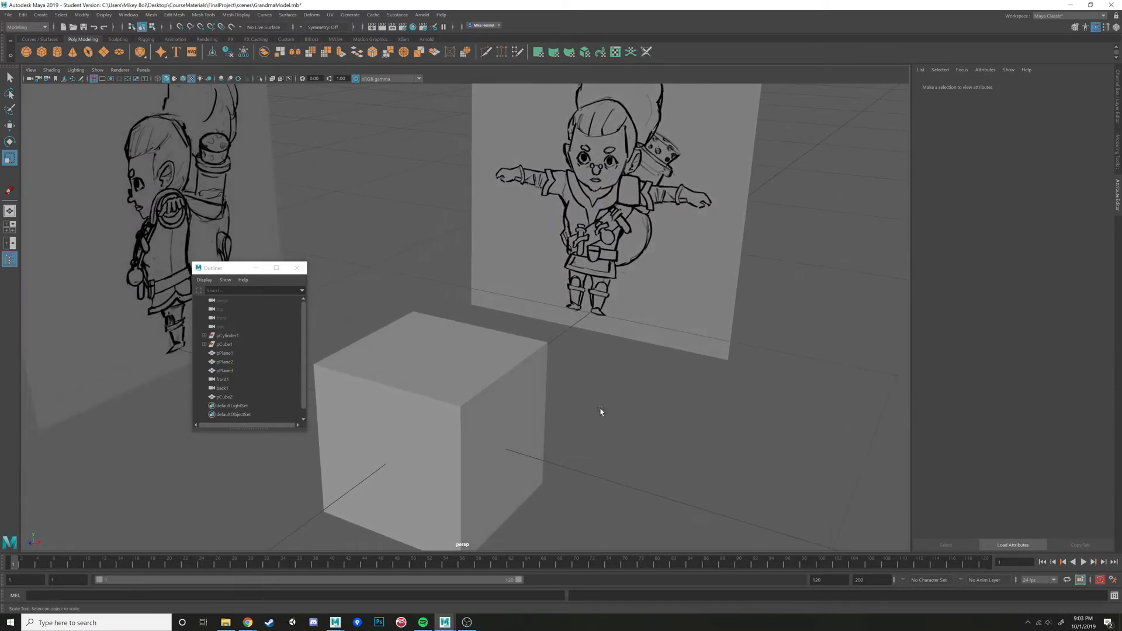
{"action": "left_click", "coordinate": [465, 623]}
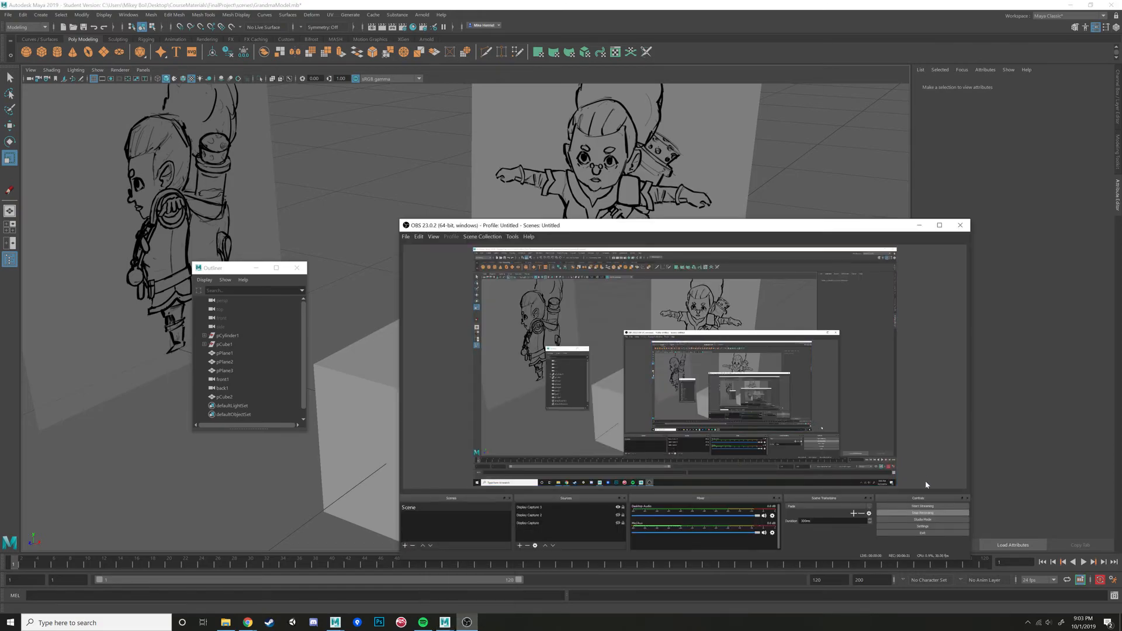